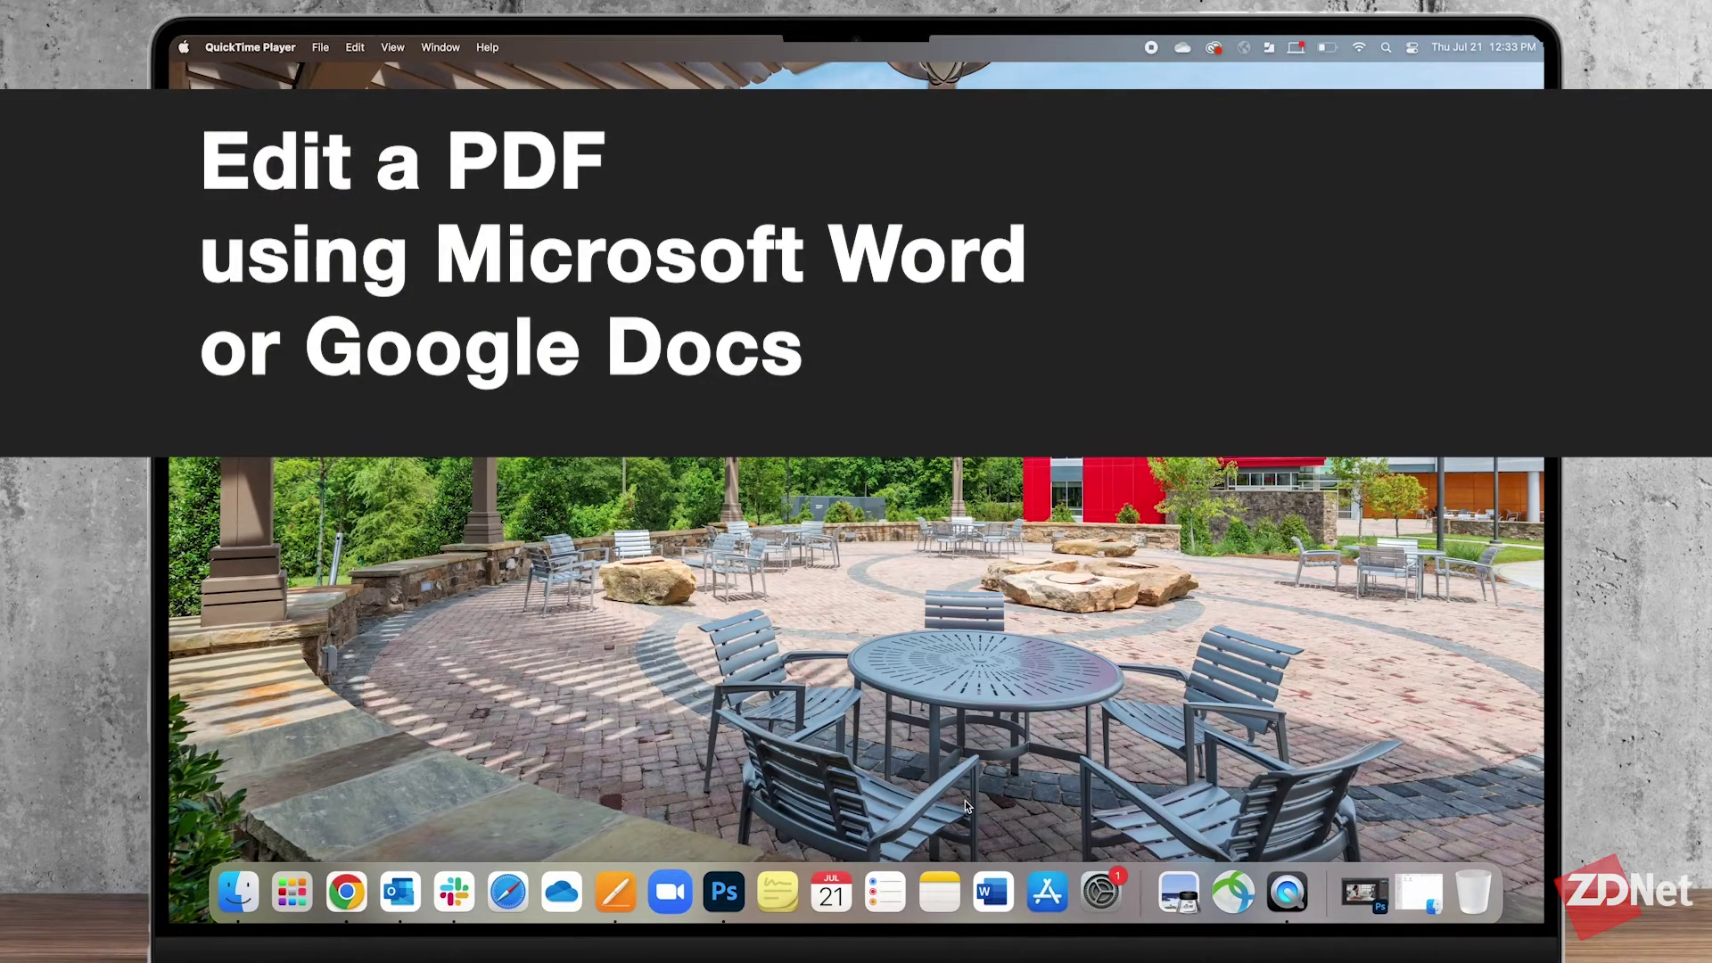
Focus the desktop and launch Microsoft Word from the Dock.
{"action": "left_click", "coordinate": [965, 799]}
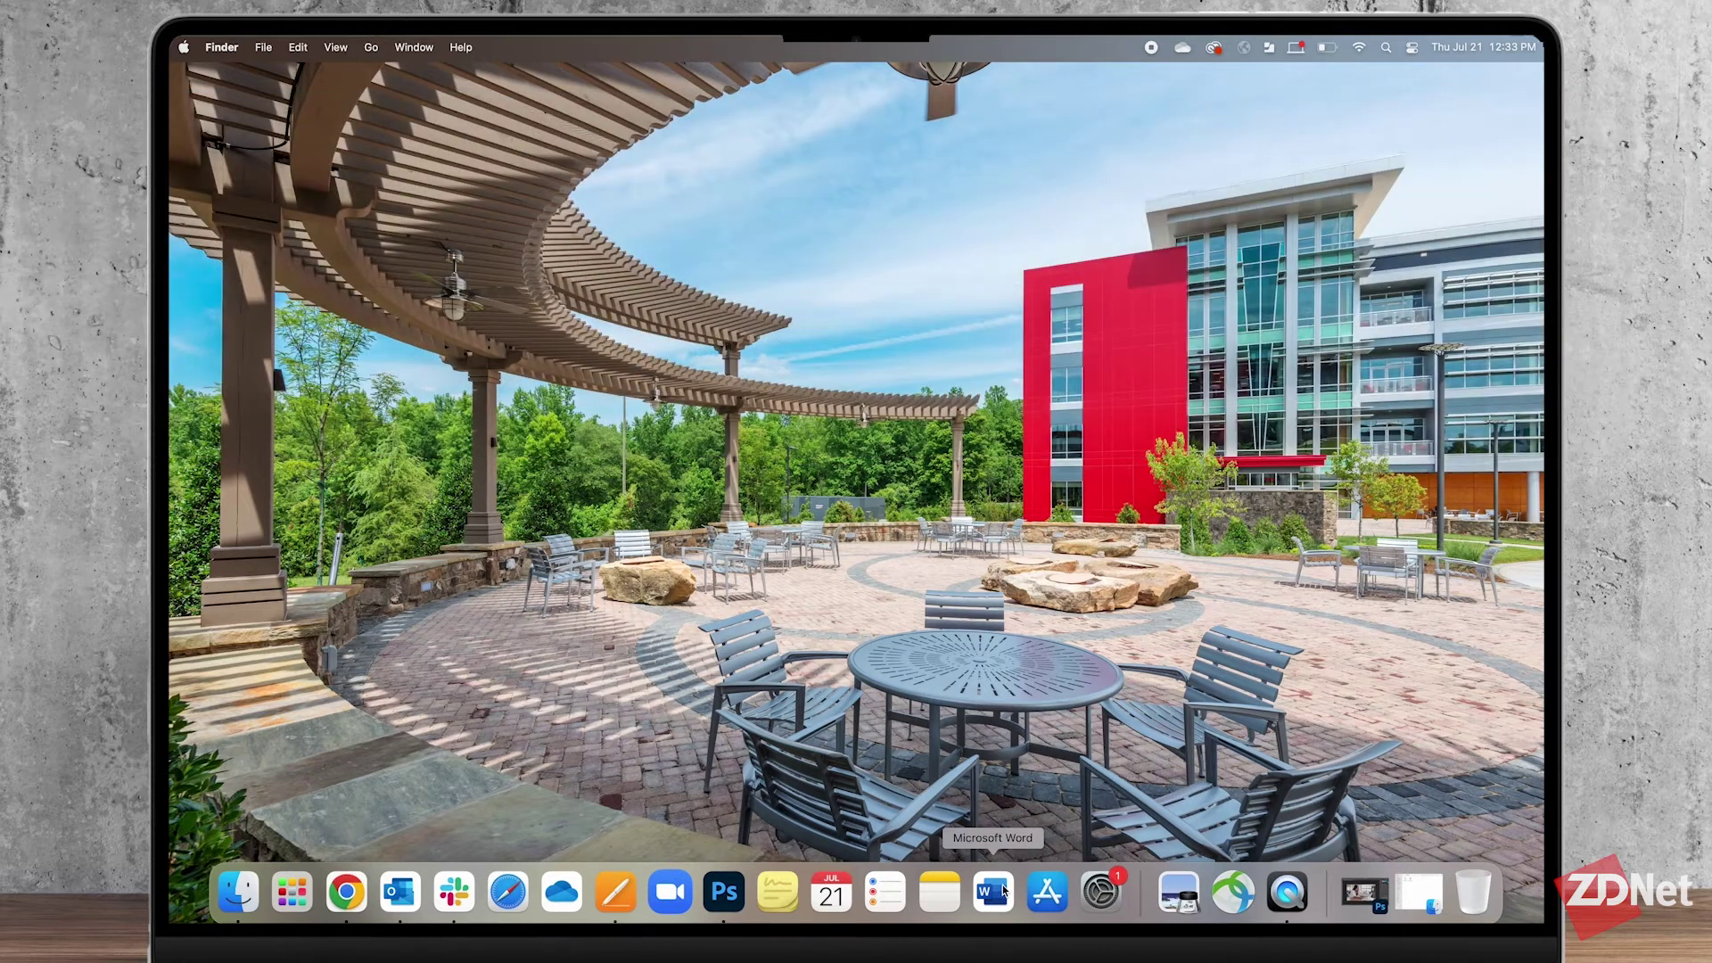
{"action": "left_click", "coordinate": [994, 890]}
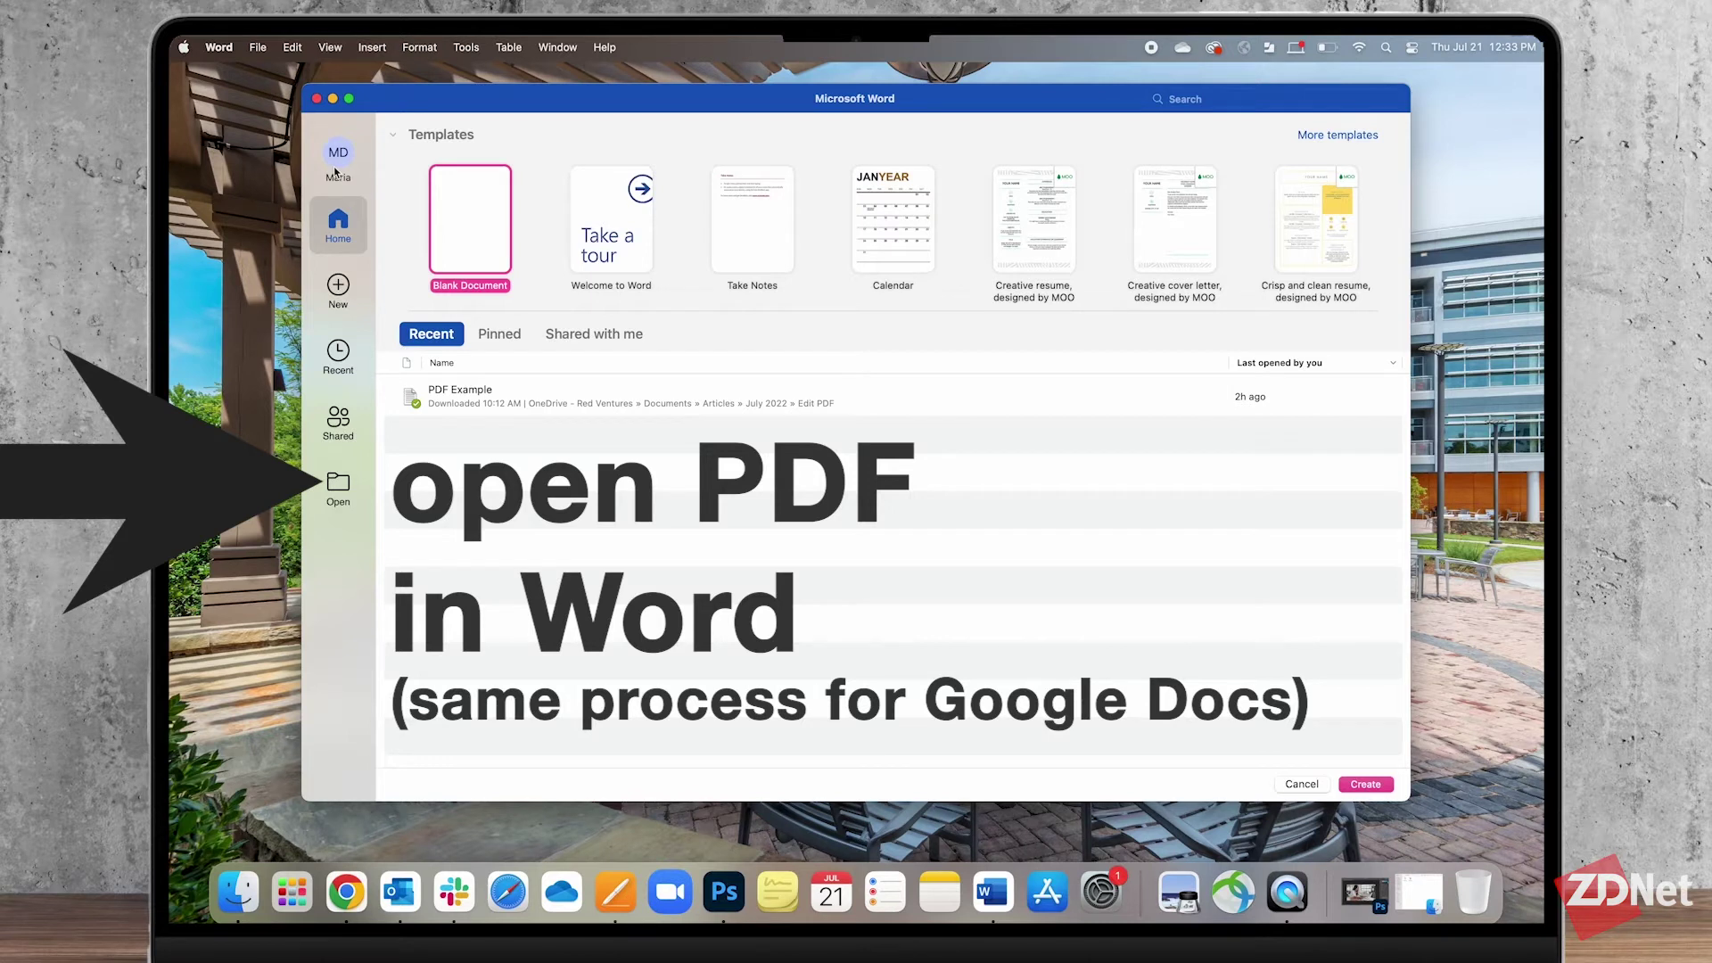
Open PDF Example from the Edit PDF folder and let Word convert it for editing.
{"action": "left_click", "coordinate": [339, 486]}
{"action": "left_click", "coordinate": [975, 313]}
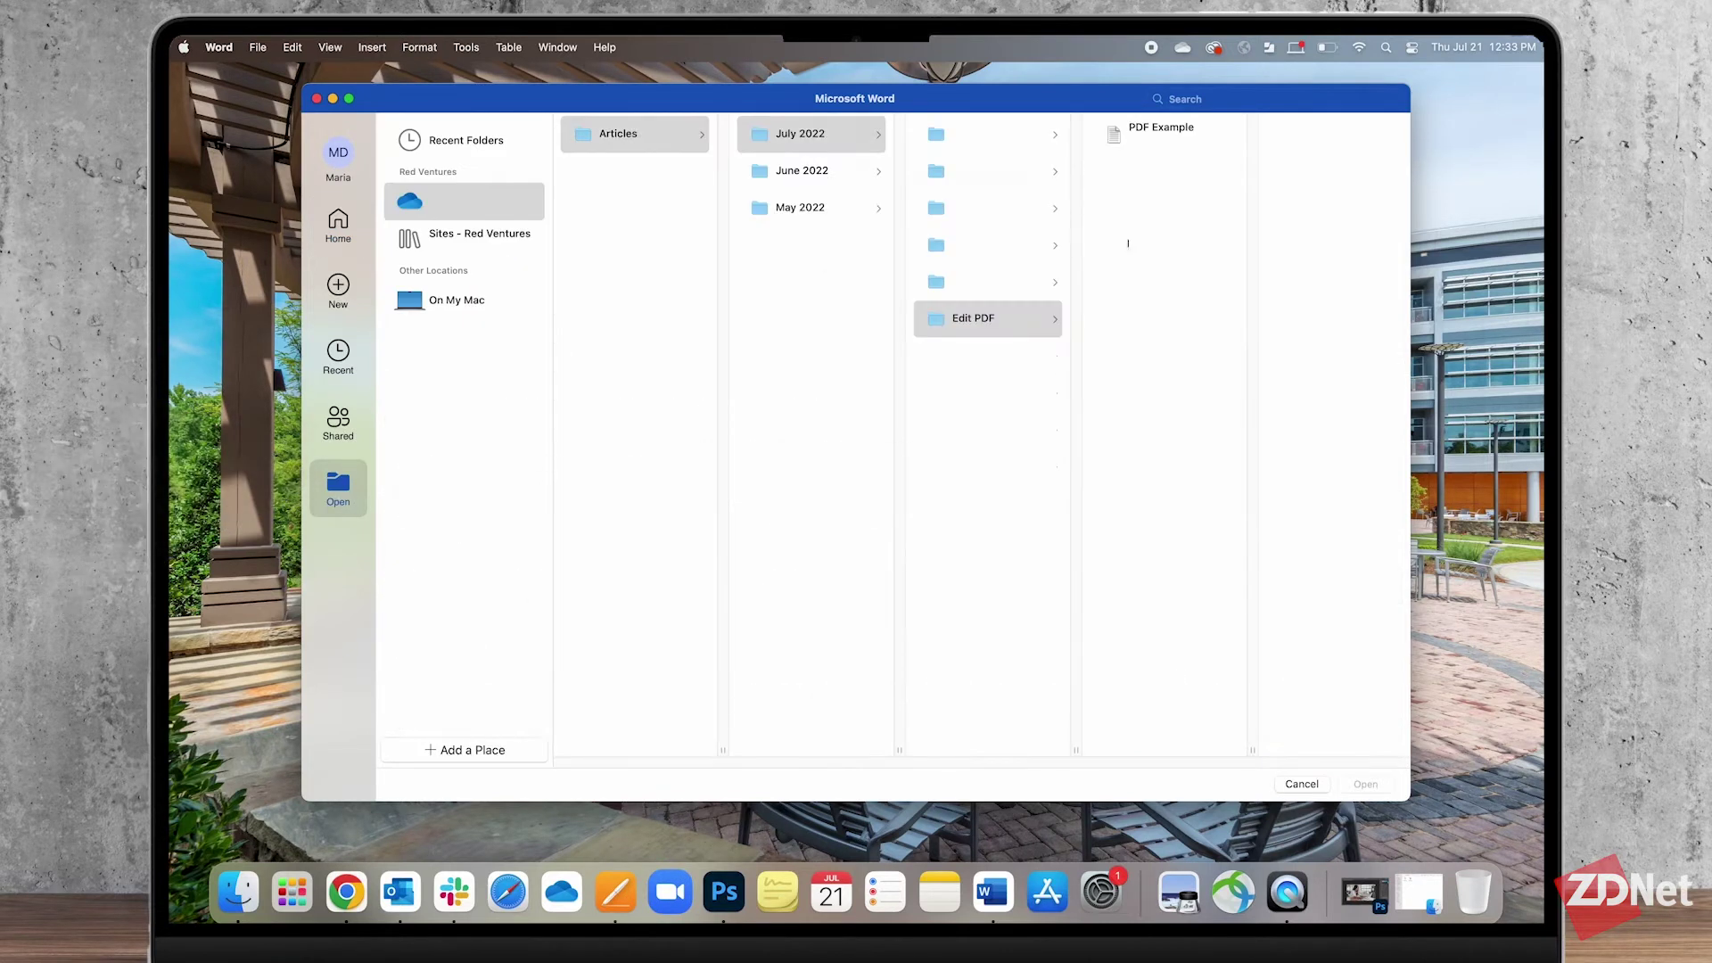
{"action": "left_click", "coordinate": [1051, 125]}
{"action": "left_click", "coordinate": [1365, 783]}
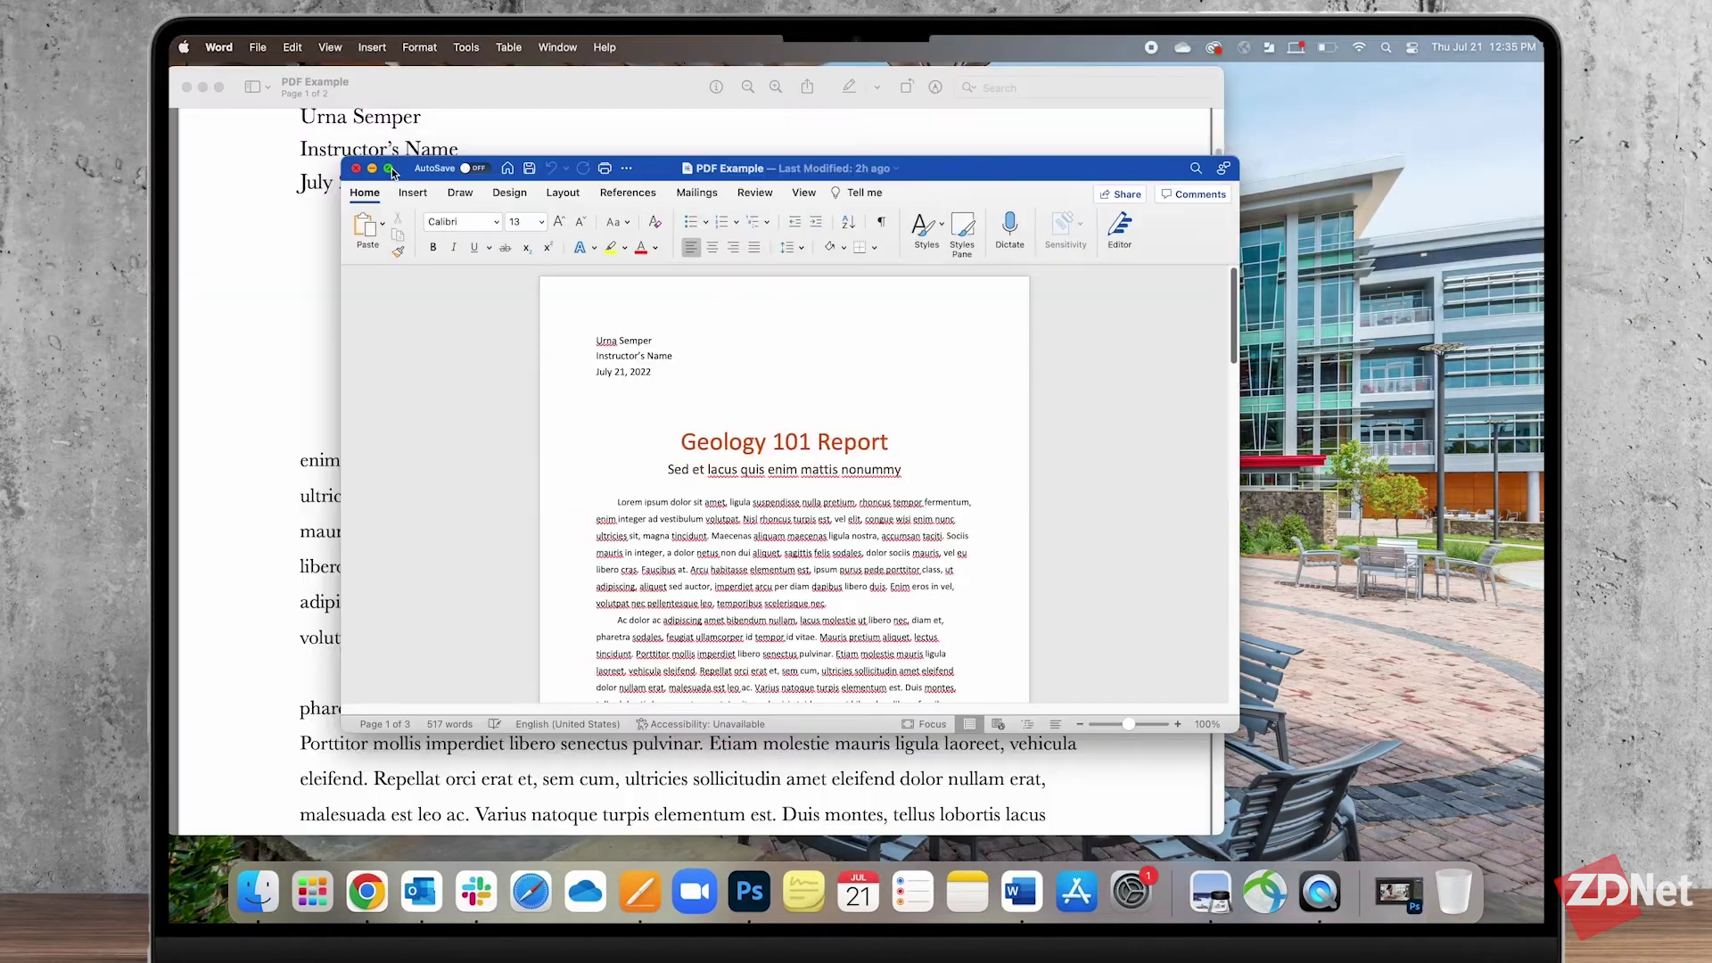
Tile the Word document to the right half, with the original PDF in Preview on the left.
{"action": "mouse_move", "coordinate": [388, 174]}
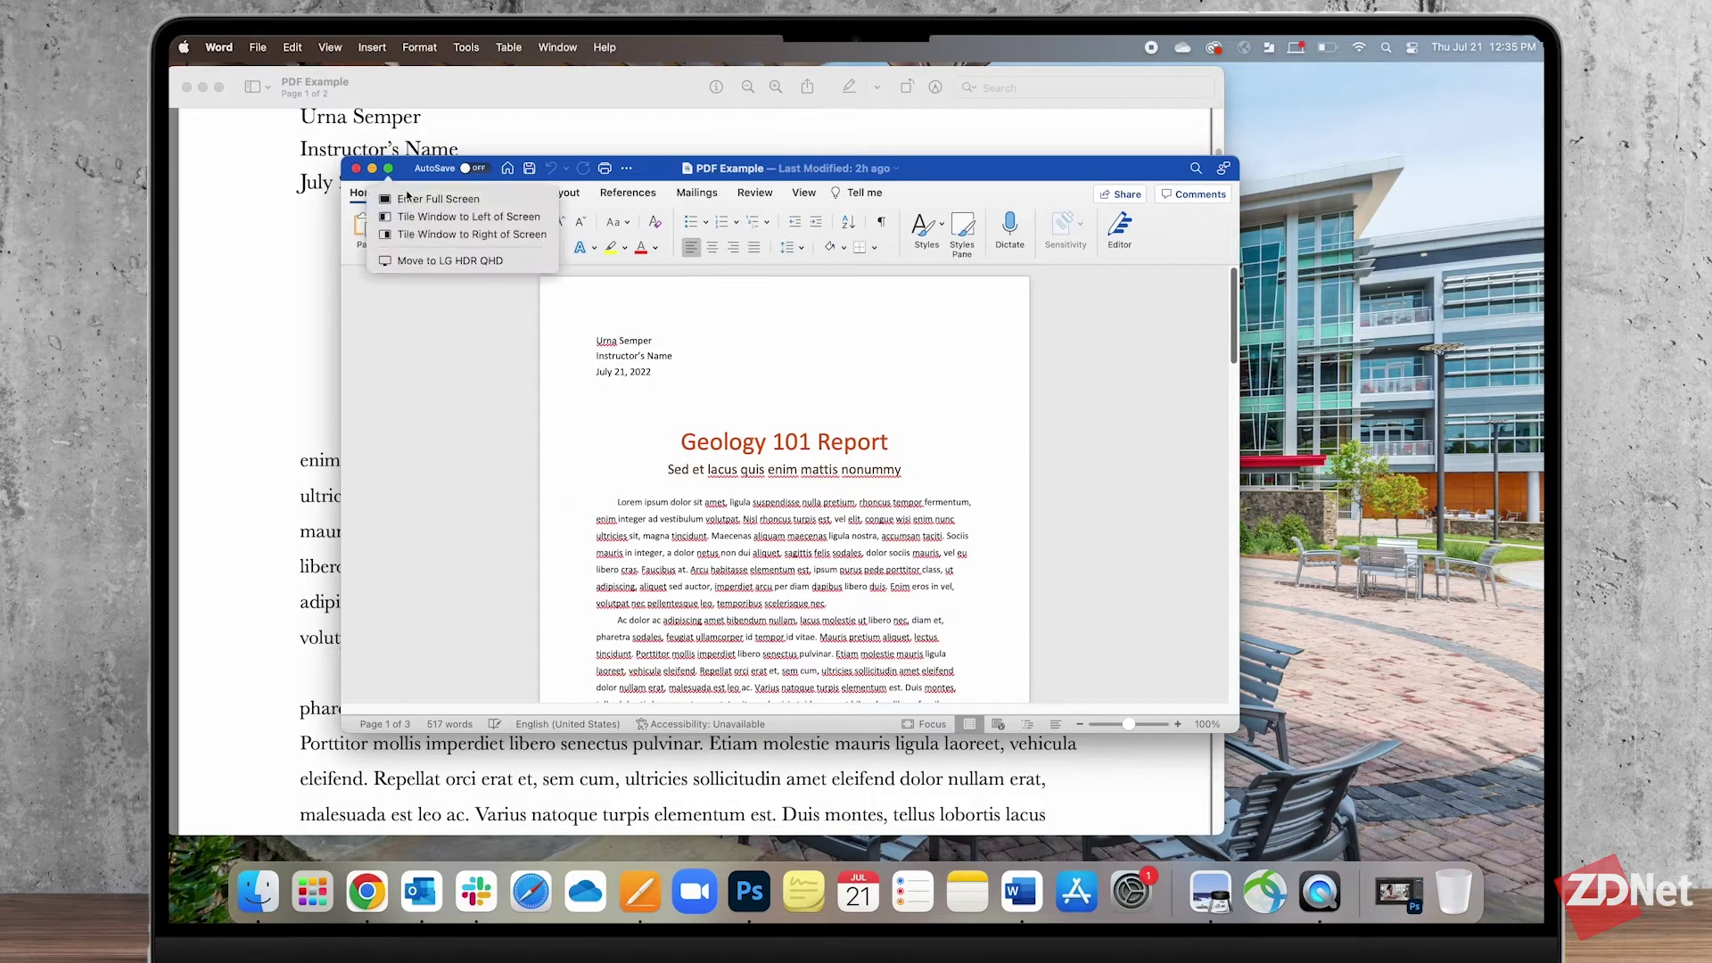
{"action": "left_click", "coordinate": [437, 233]}
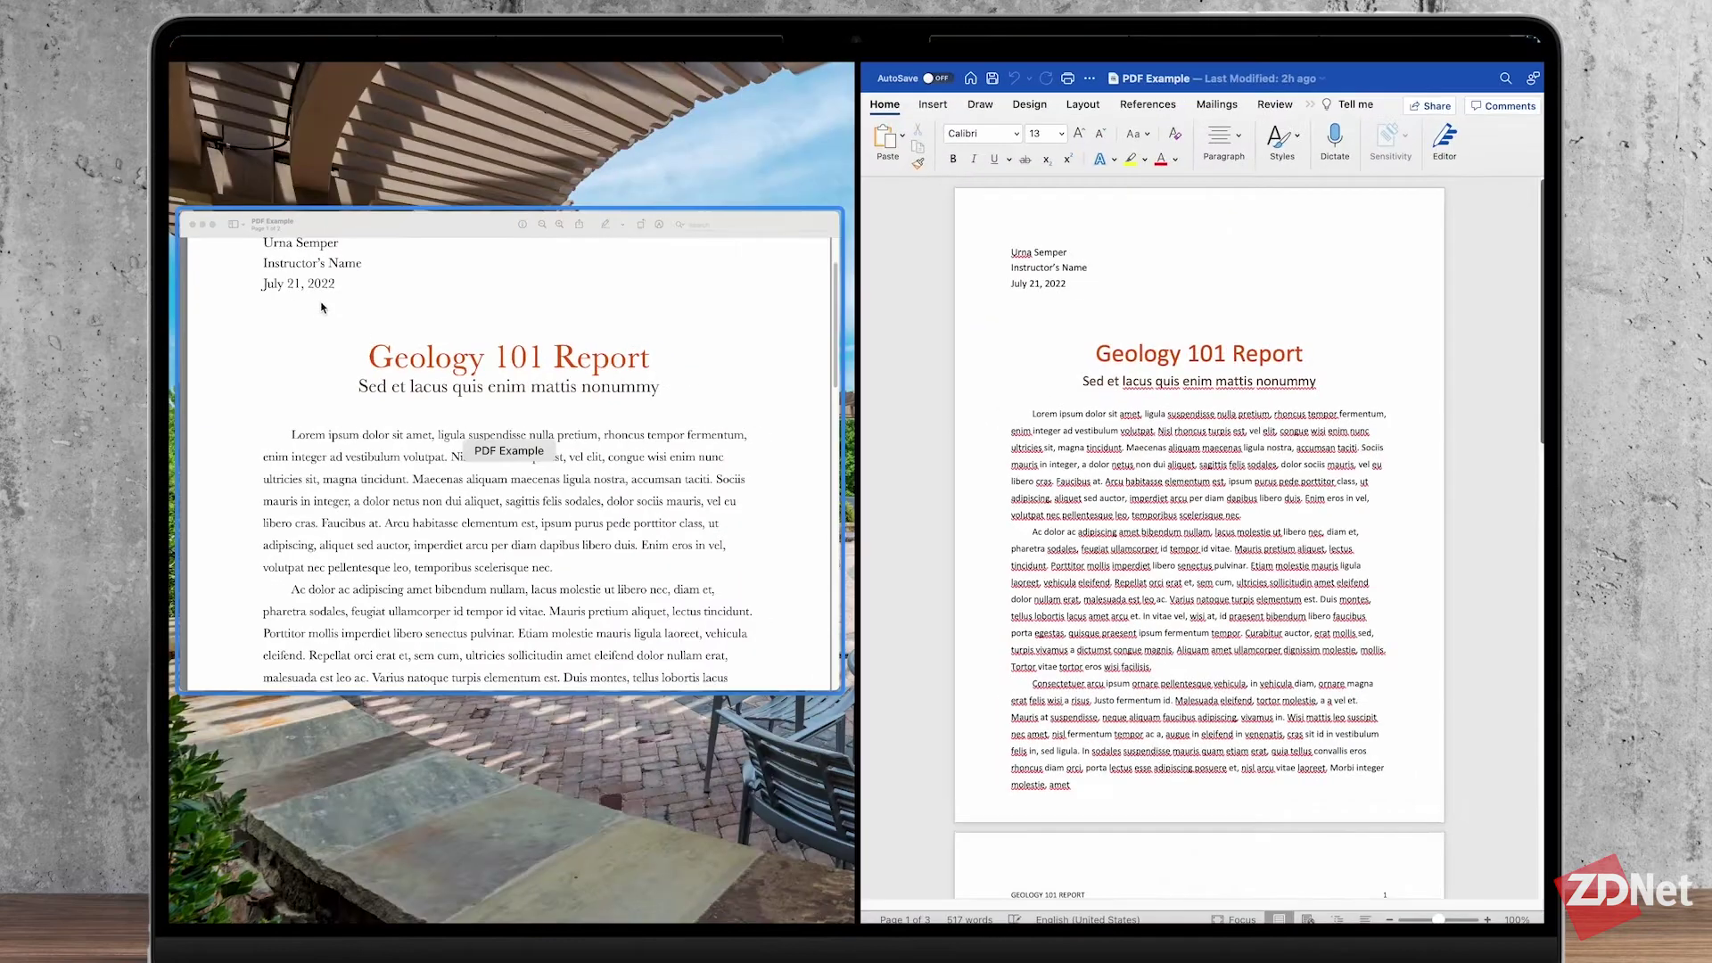
{"action": "left_click", "coordinate": [361, 289]}
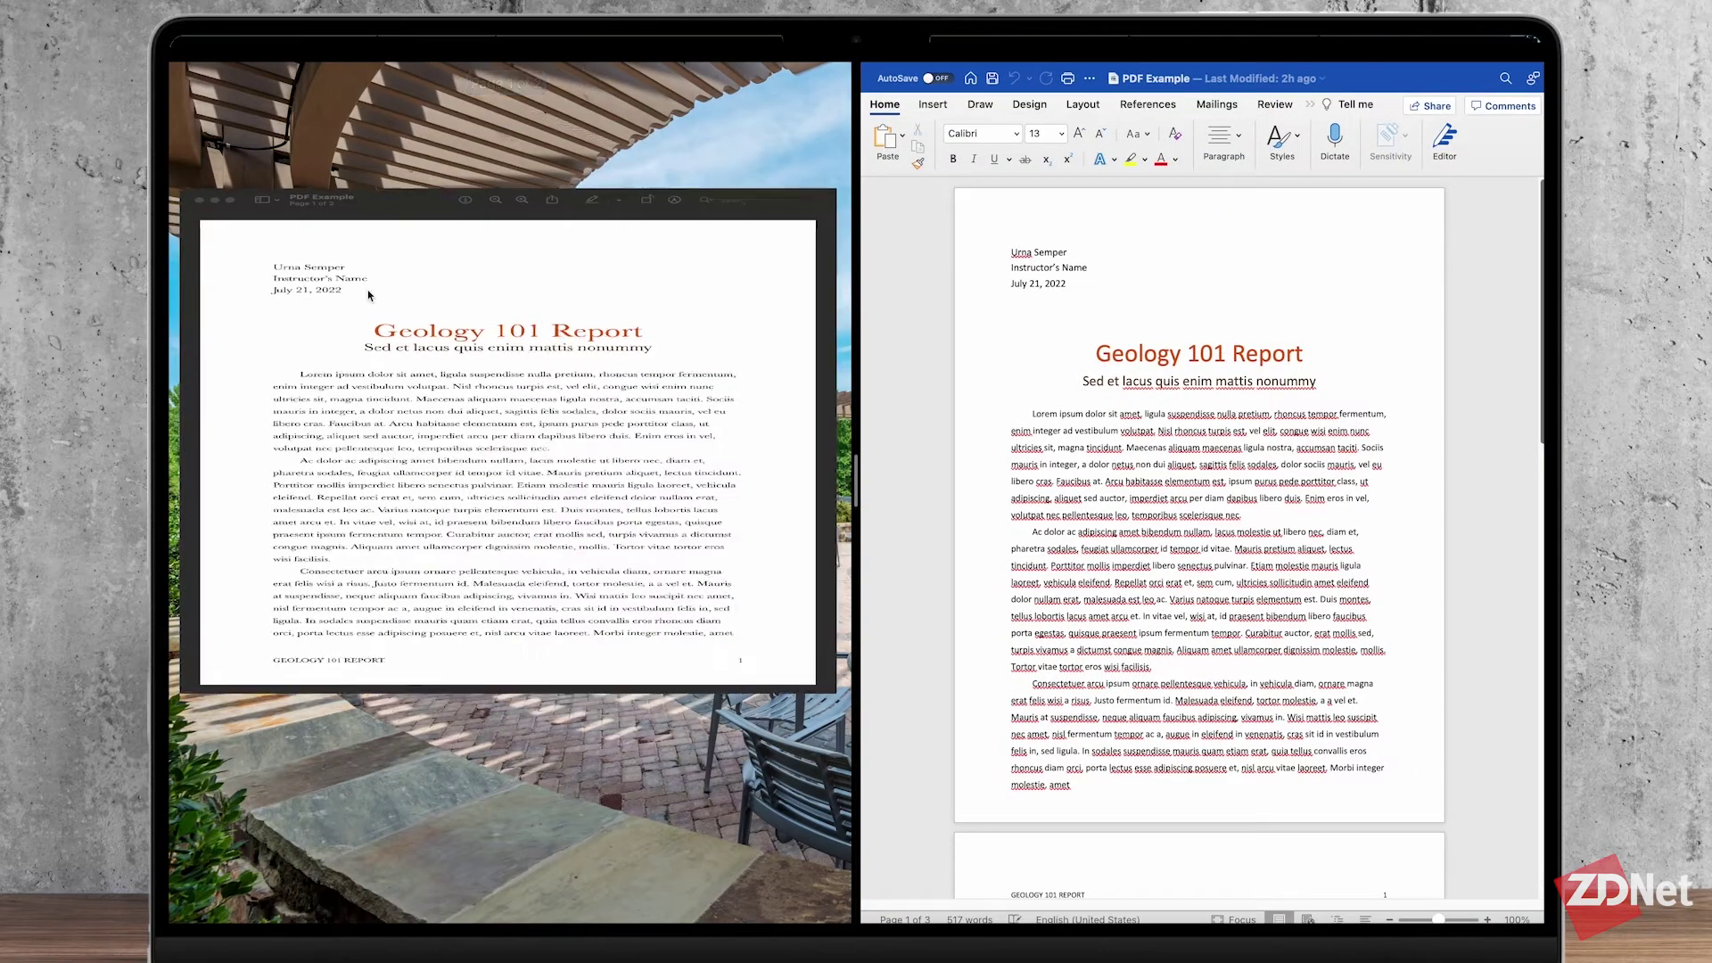
Scroll through the converted report to compare its fonts with the original PDF.
{"action": "scroll", "coordinate": [437, 279], "scroll_direction": "down", "scroll_amount": 5}
{"action": "scroll", "coordinate": [436, 279], "scroll_direction": "up", "scroll_amount": 5}
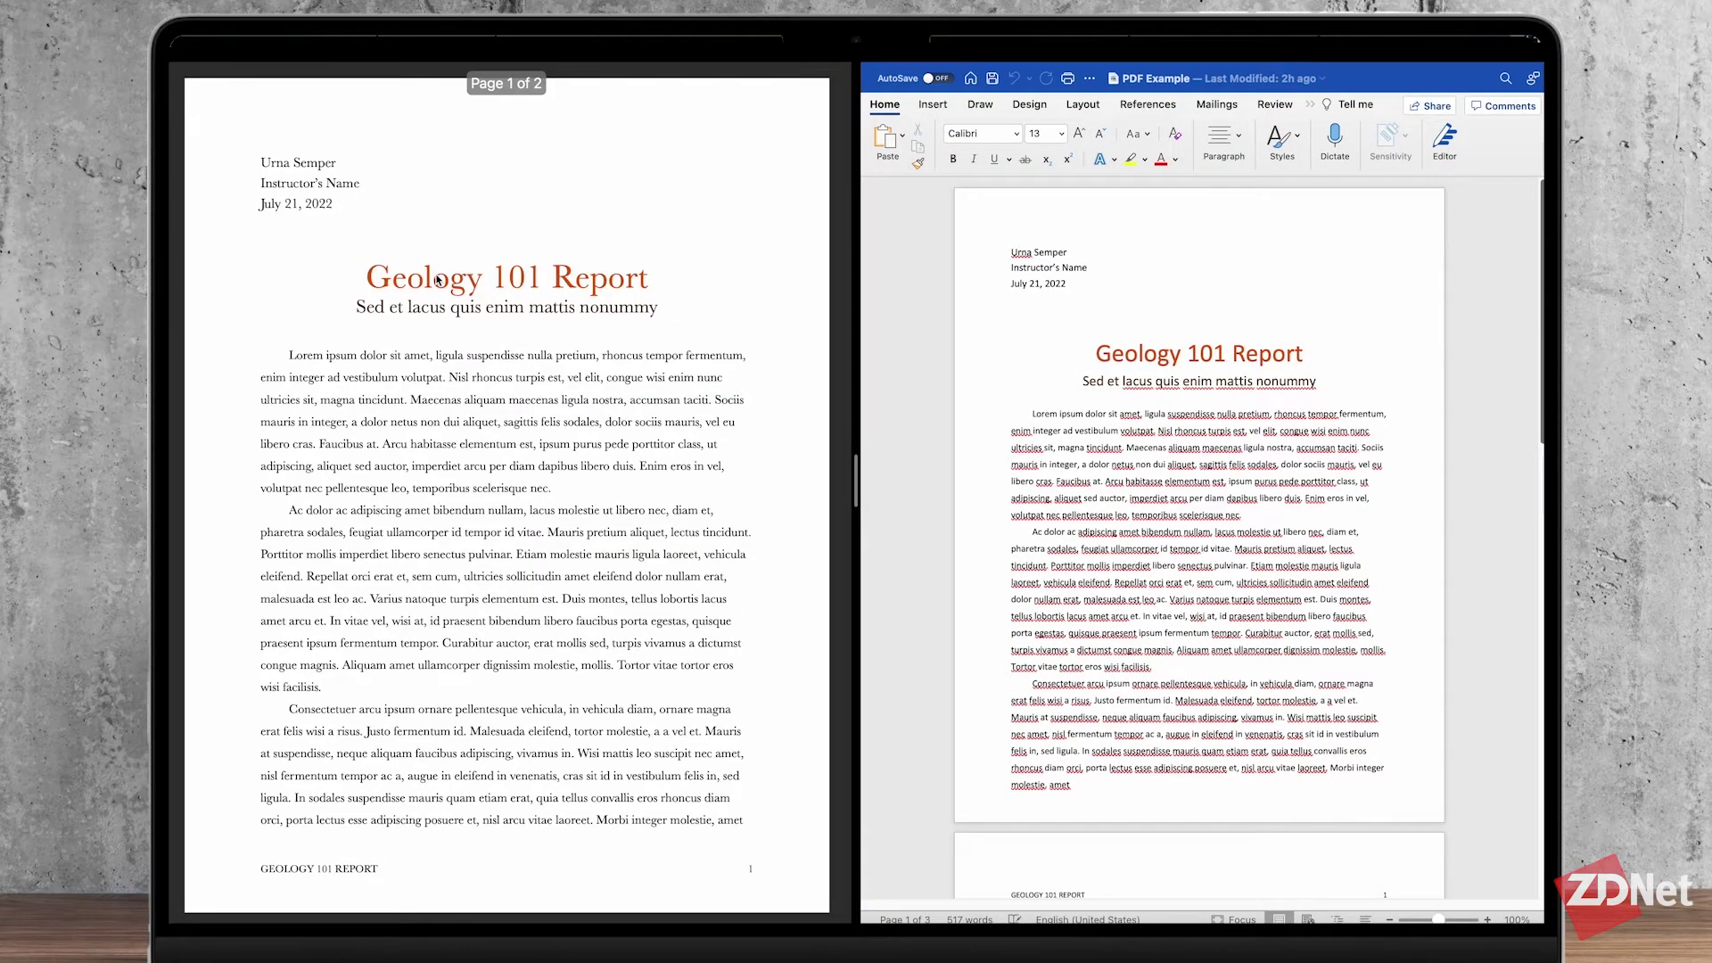
{"action": "left_click", "coordinate": [1267, 412]}
{"action": "scroll", "coordinate": [1267, 419], "scroll_direction": "down", "scroll_amount": 2}
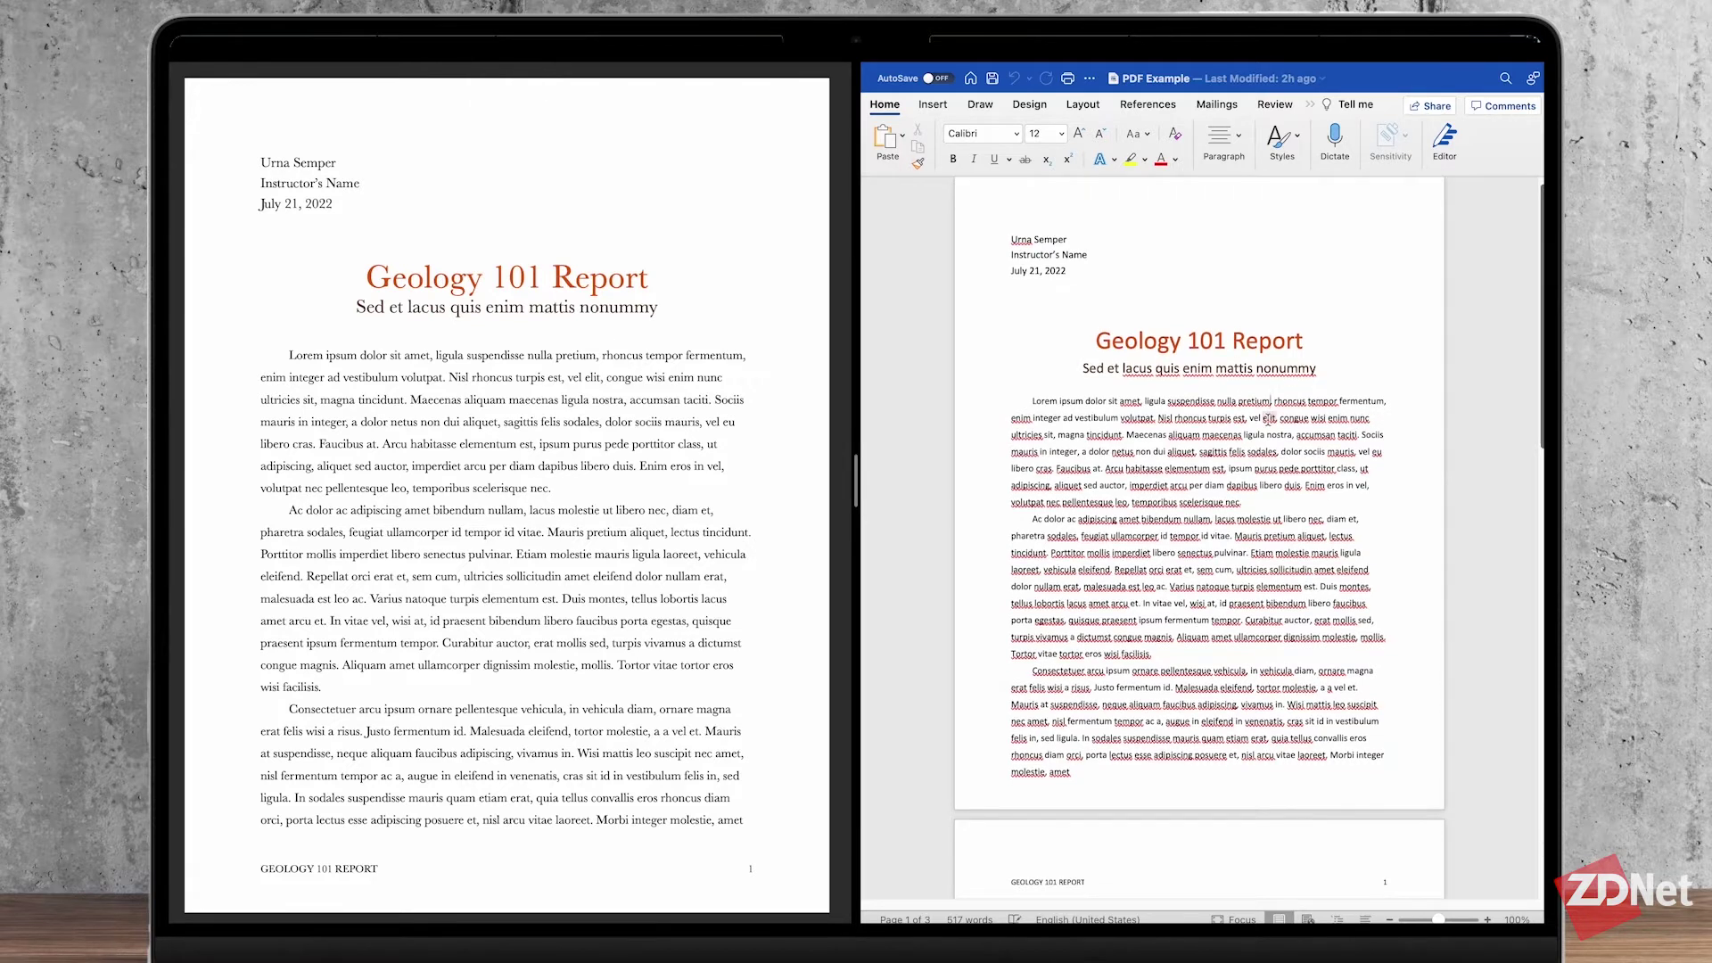
{"action": "scroll", "coordinate": [1267, 417], "scroll_direction": "down", "scroll_amount": 1}
{"action": "scroll", "coordinate": [1063, 305], "scroll_direction": "up", "scroll_amount": 3}
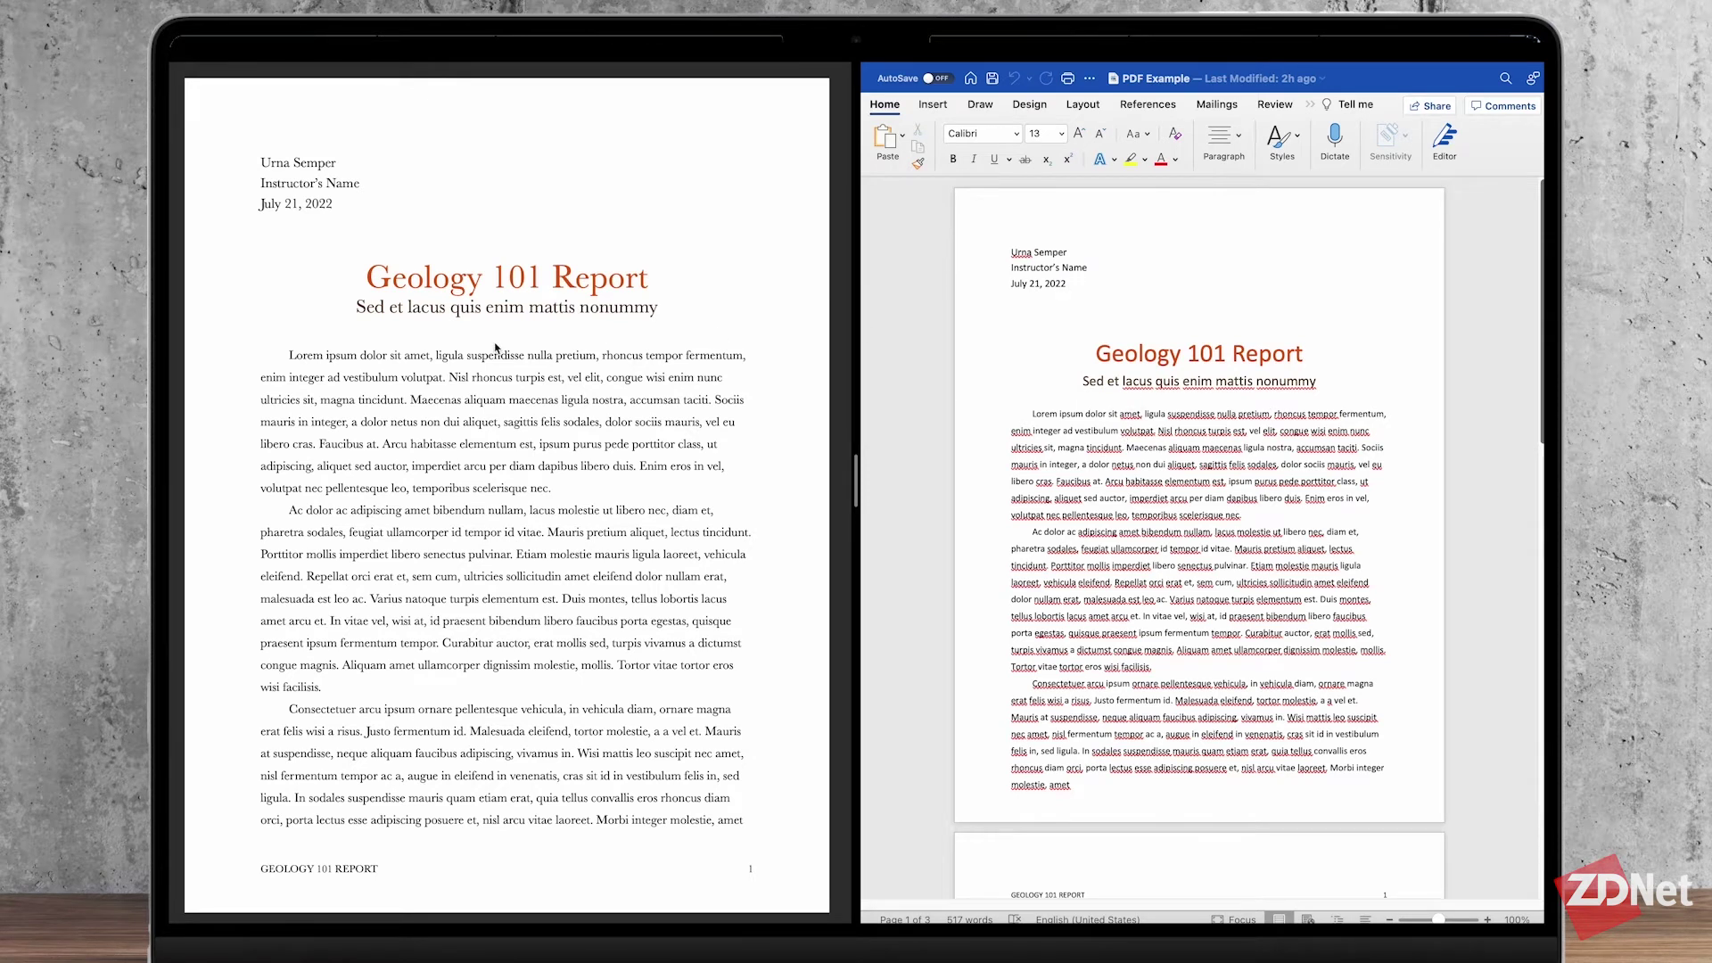
{"action": "mouse_move", "coordinate": [291, 45]}
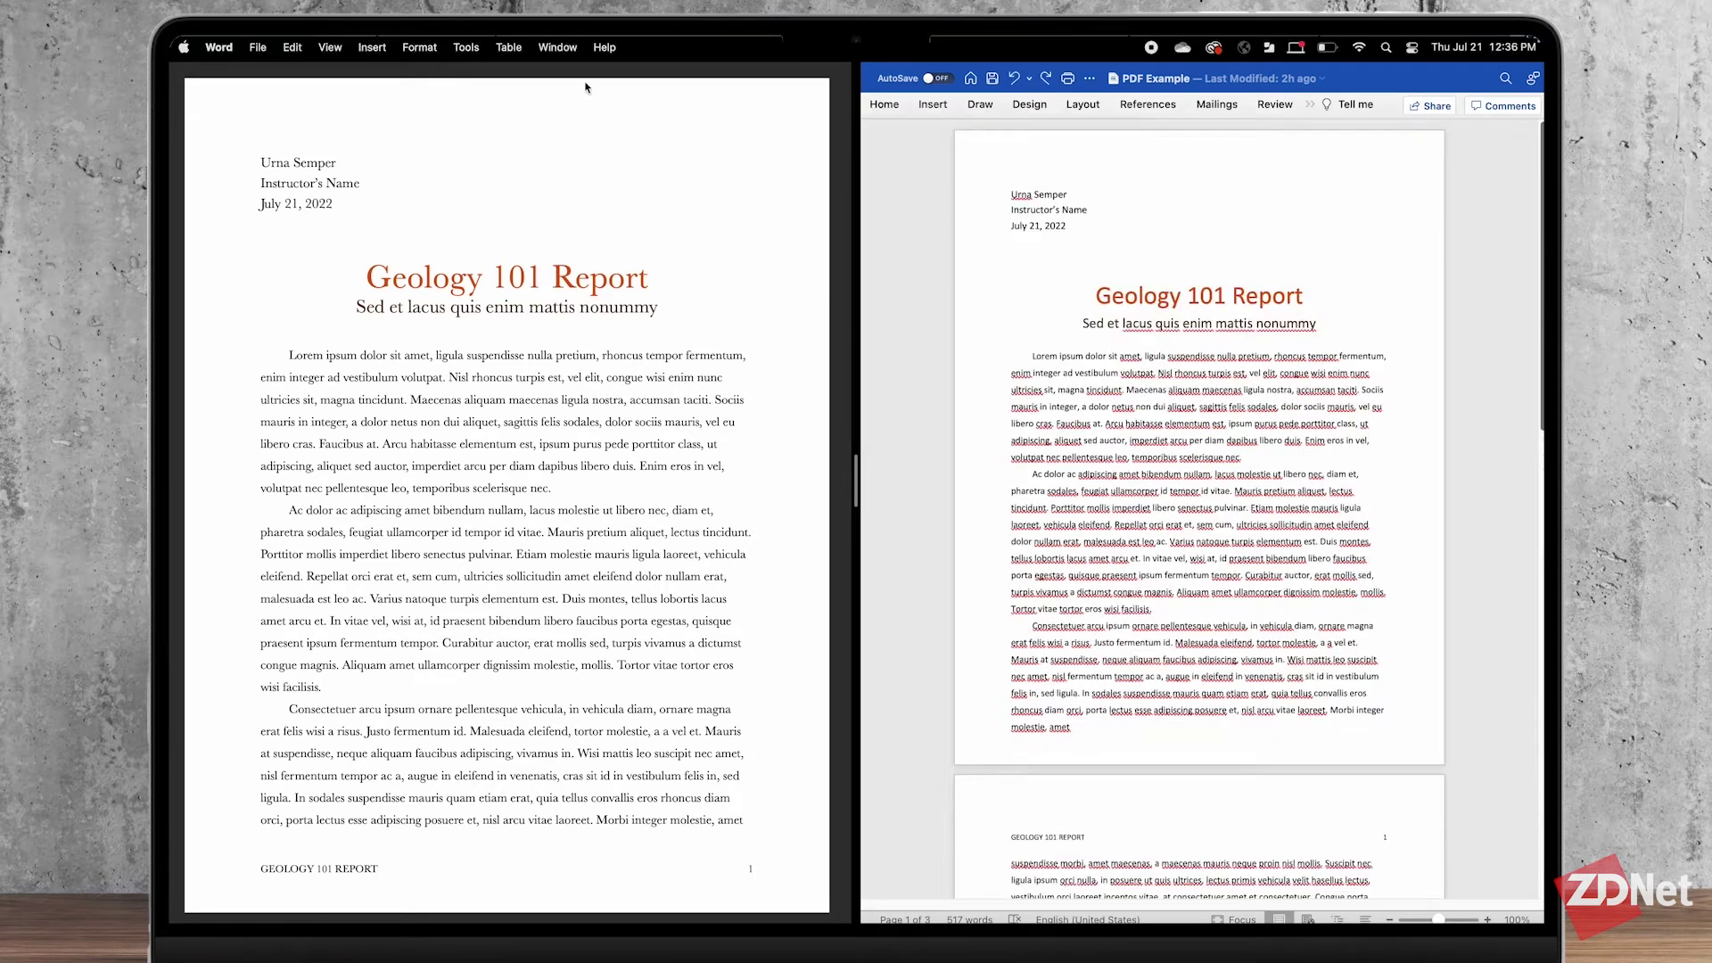
Save the report as a PDF named PDF Example, keeping Best for printing.
{"action": "left_click", "coordinate": [258, 47]}
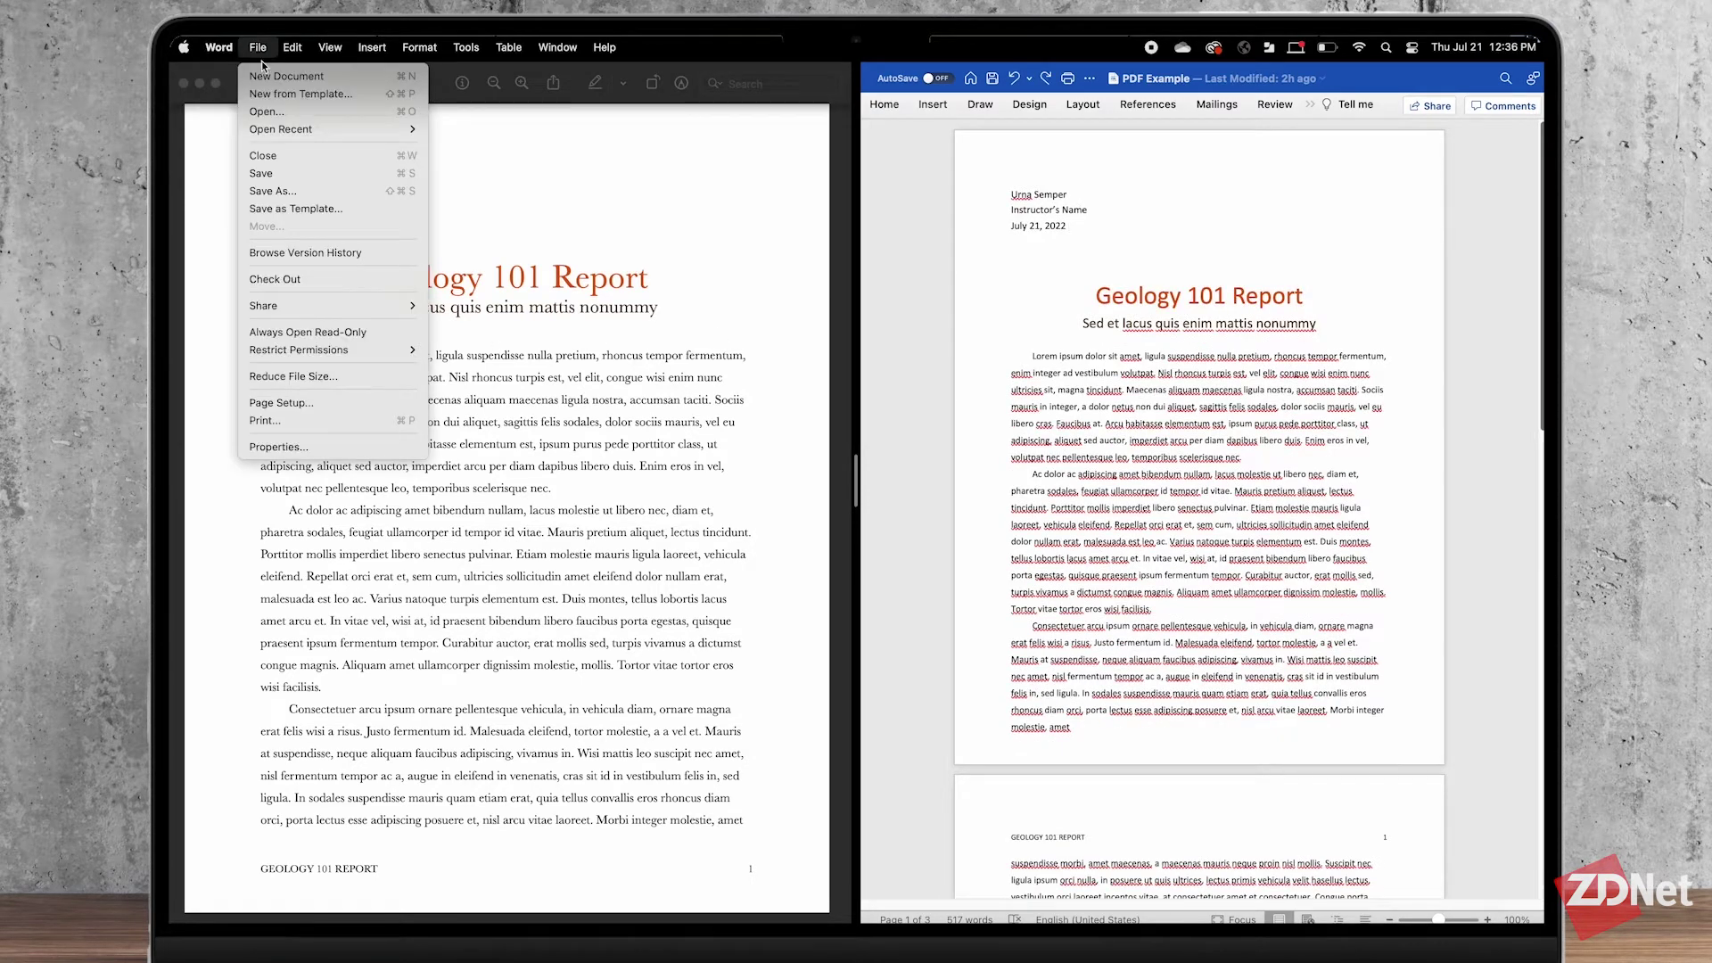
{"action": "left_click", "coordinate": [327, 191]}
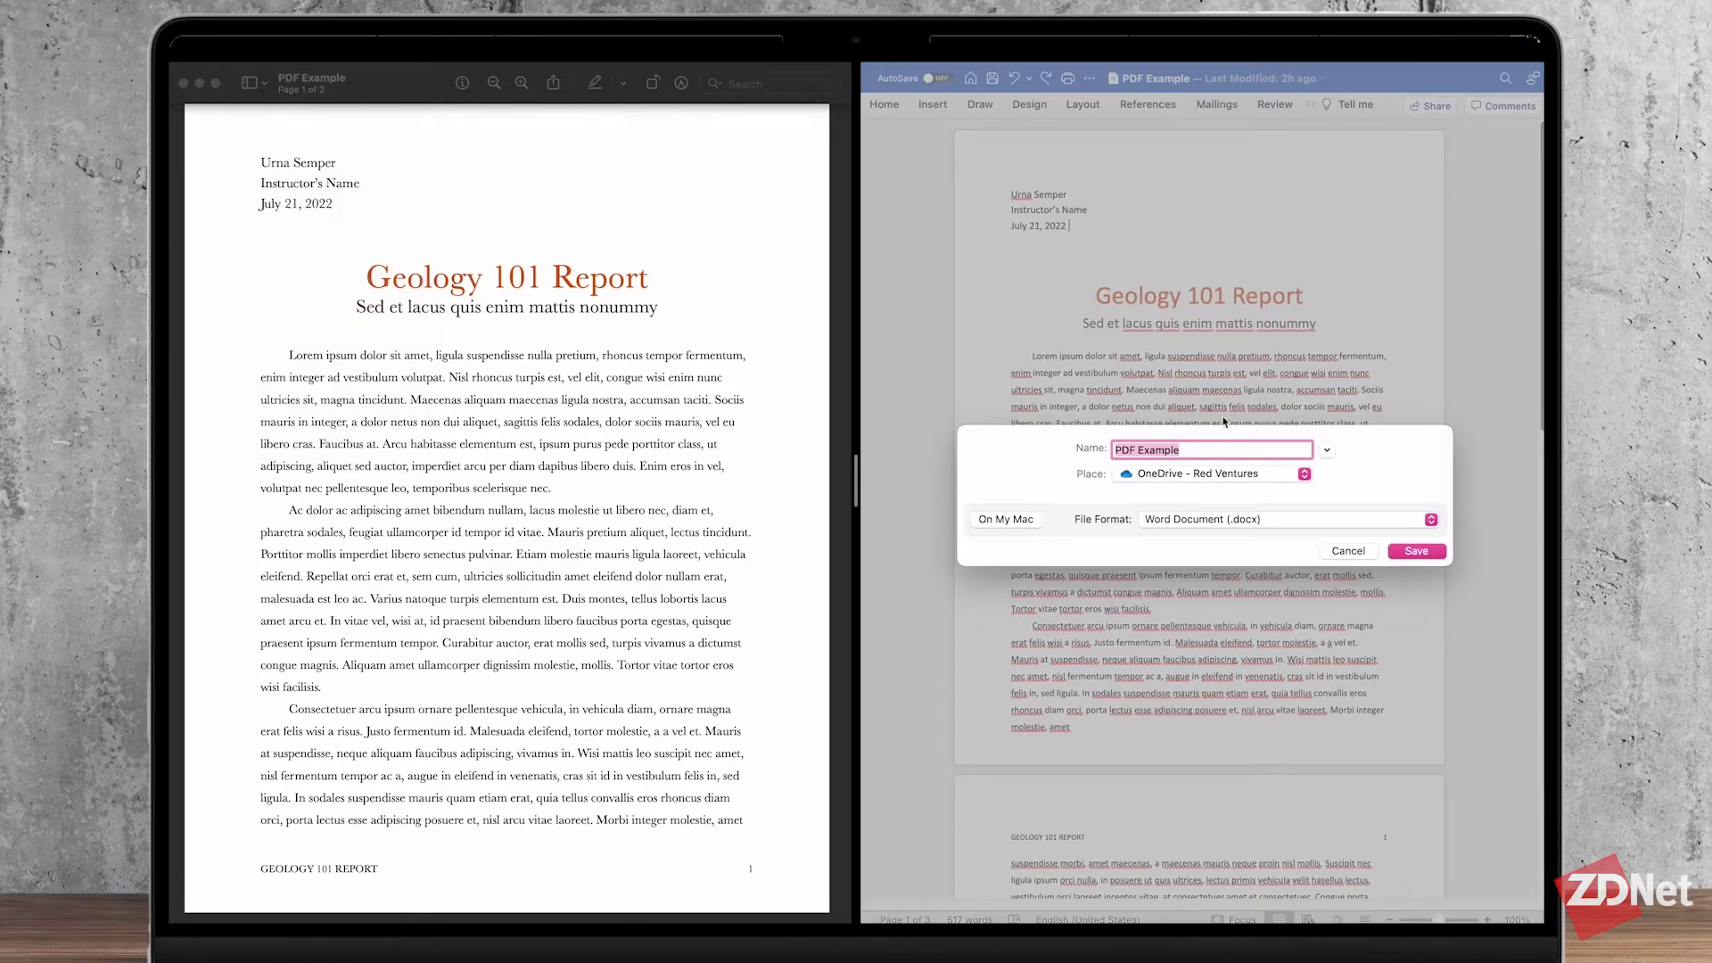
{"action": "left_click", "coordinate": [1242, 523]}
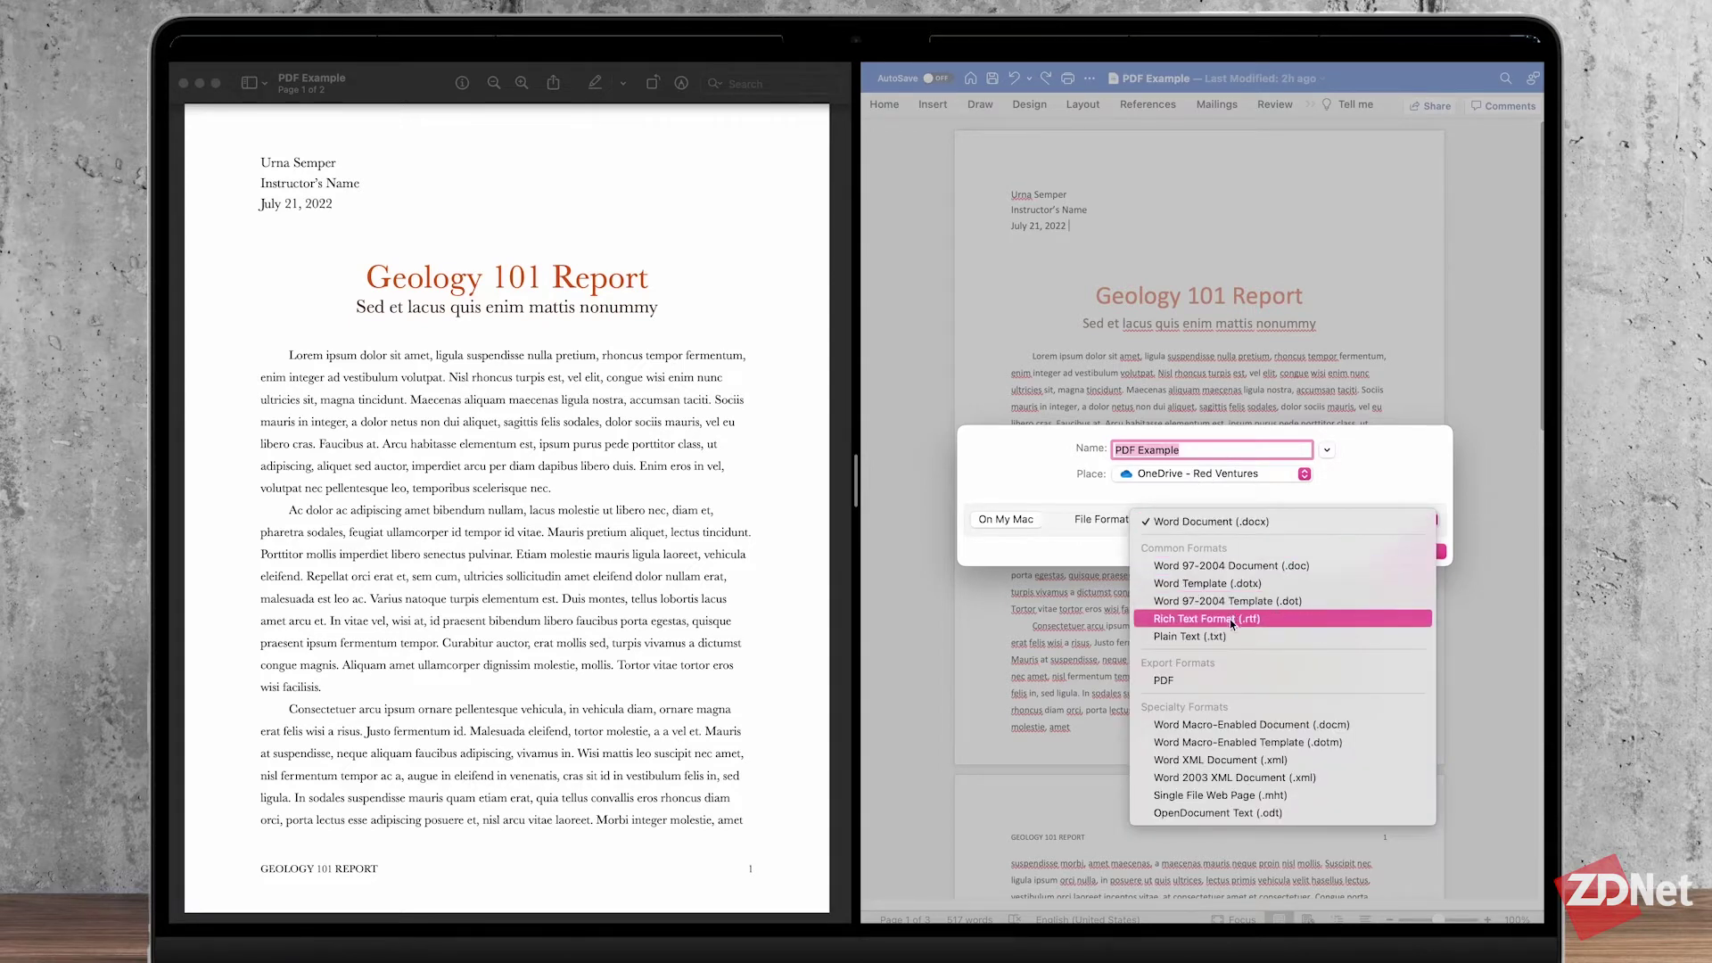
{"action": "left_click", "coordinate": [1245, 683]}
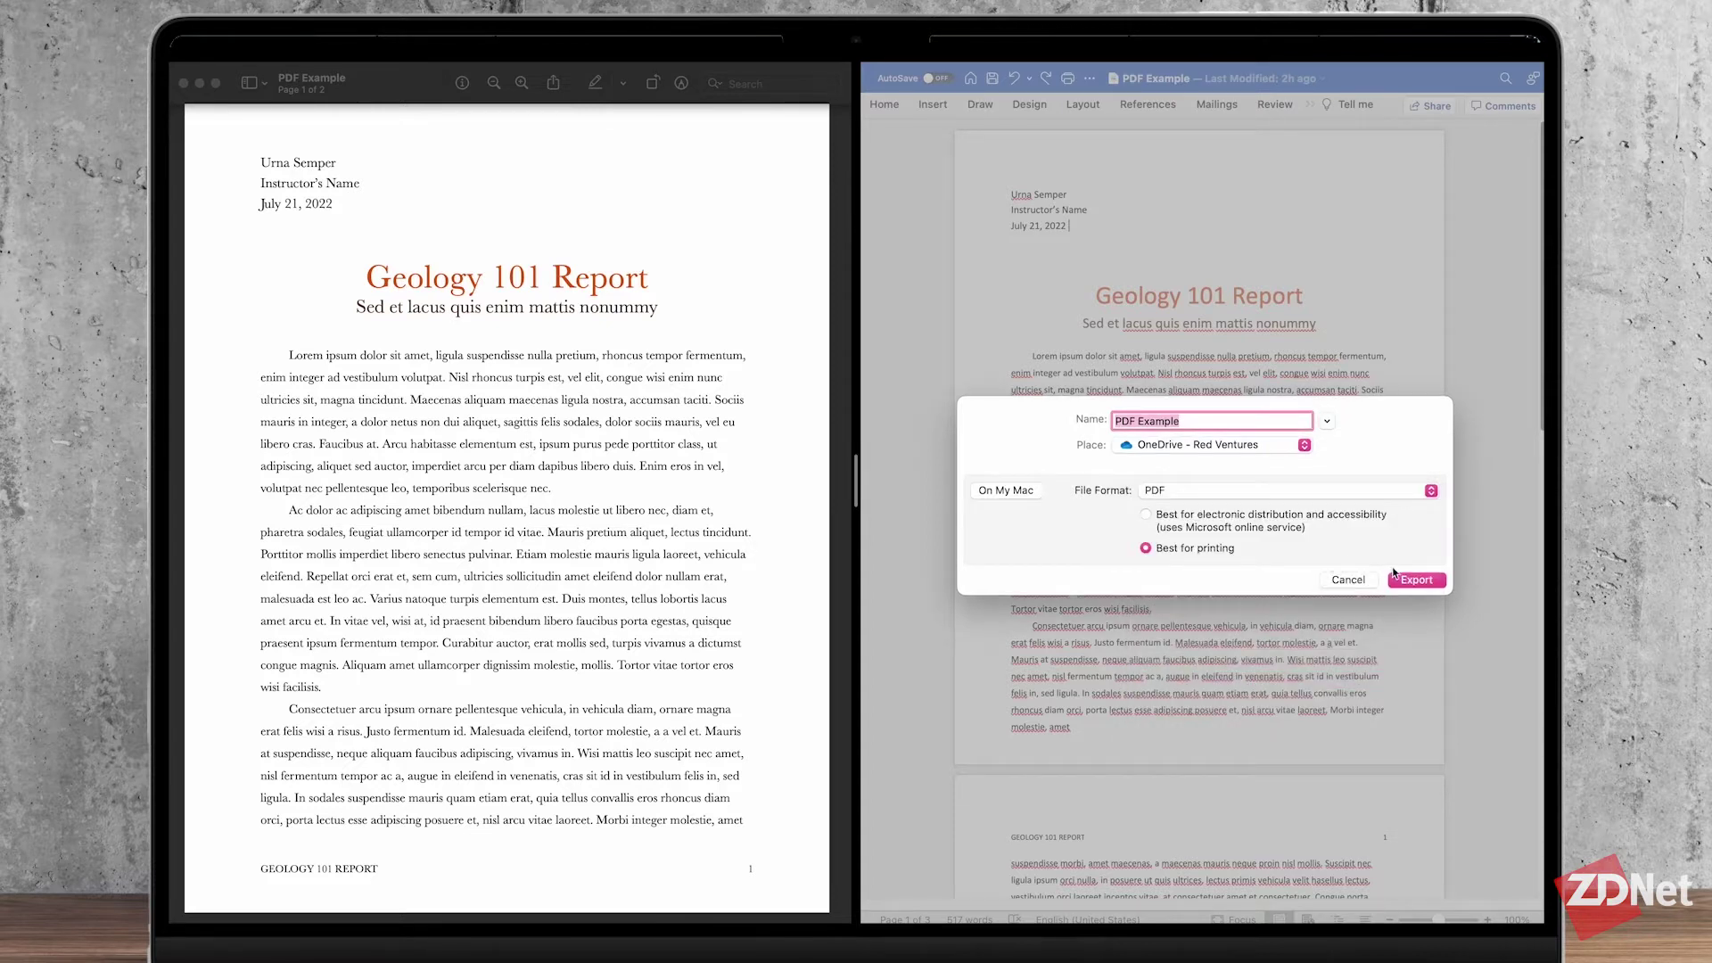
{"action": "left_click", "coordinate": [1402, 581]}
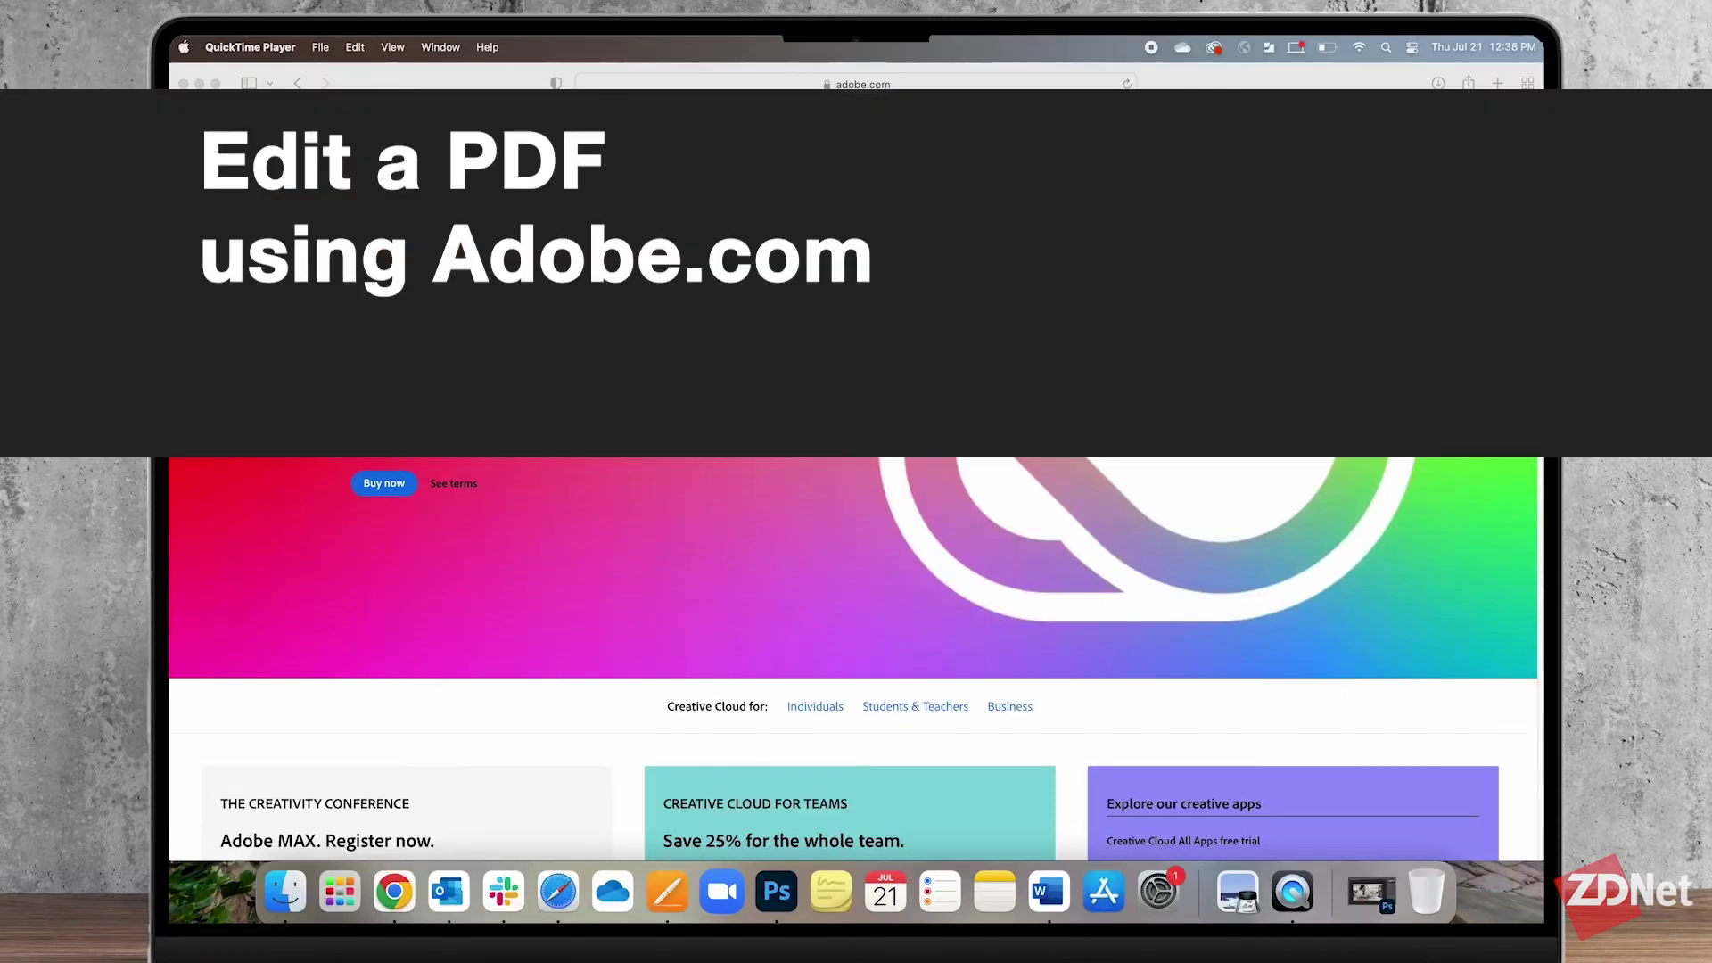
Dismiss Safari's privacy report and go to Online tools under PDF & E-signatures.
{"action": "left_click", "coordinate": [555, 83]}
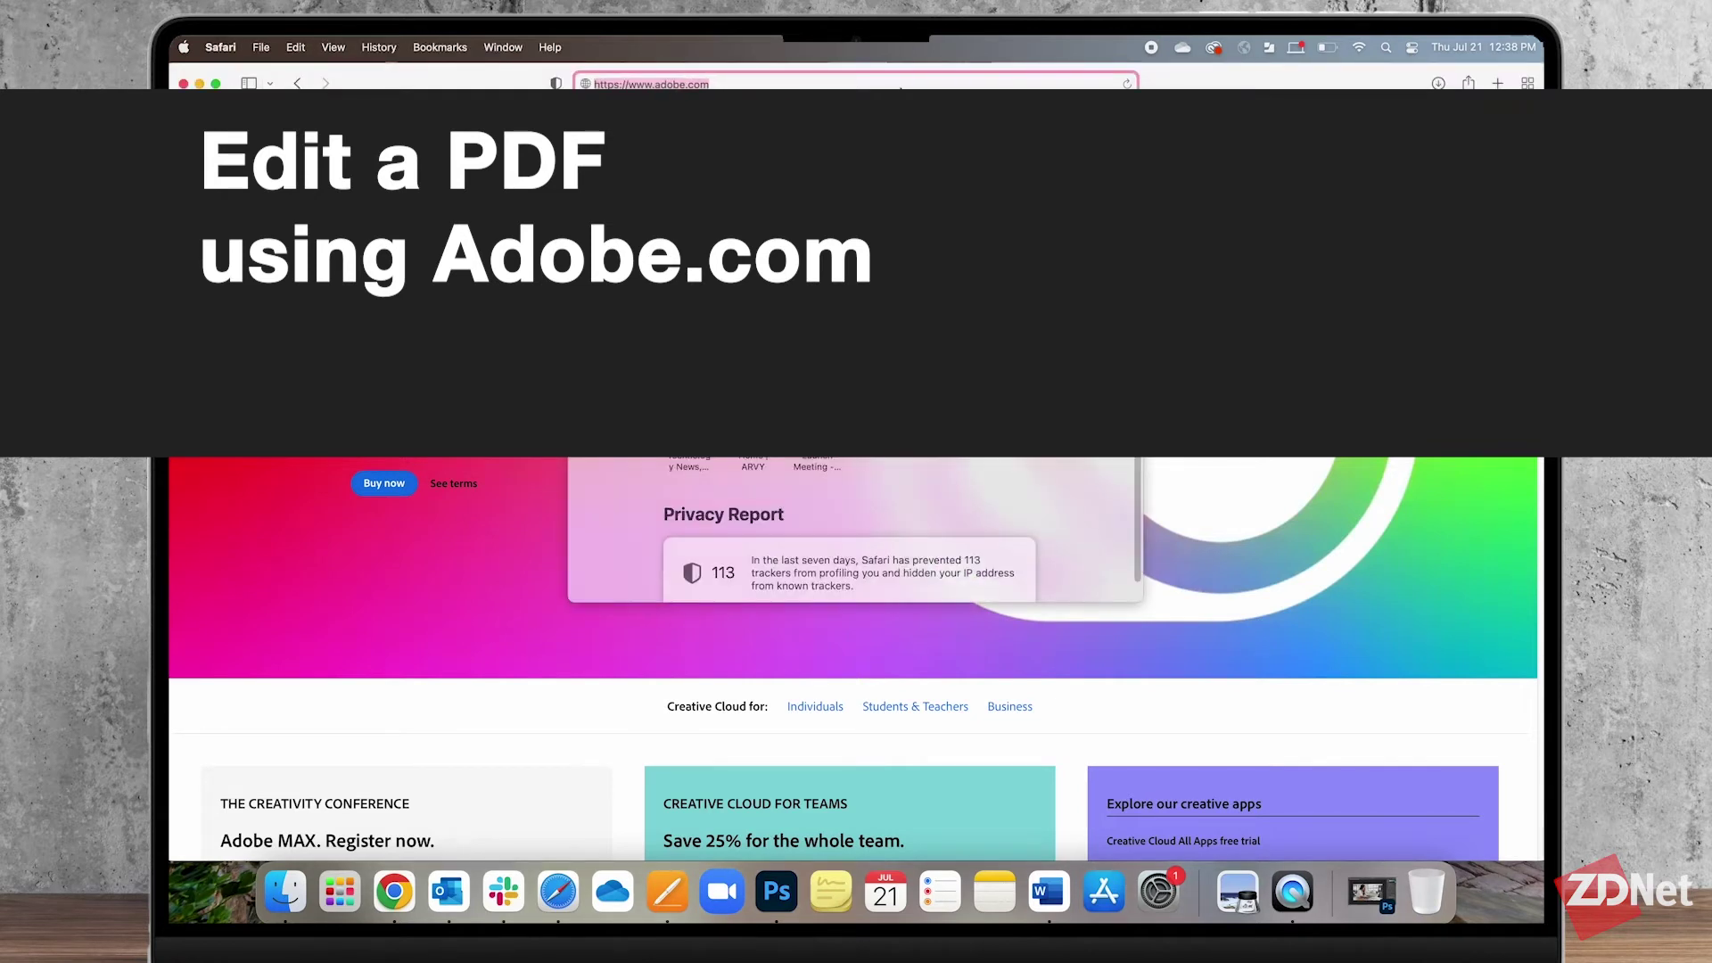
{"action": "left_click", "coordinate": [1175, 116]}
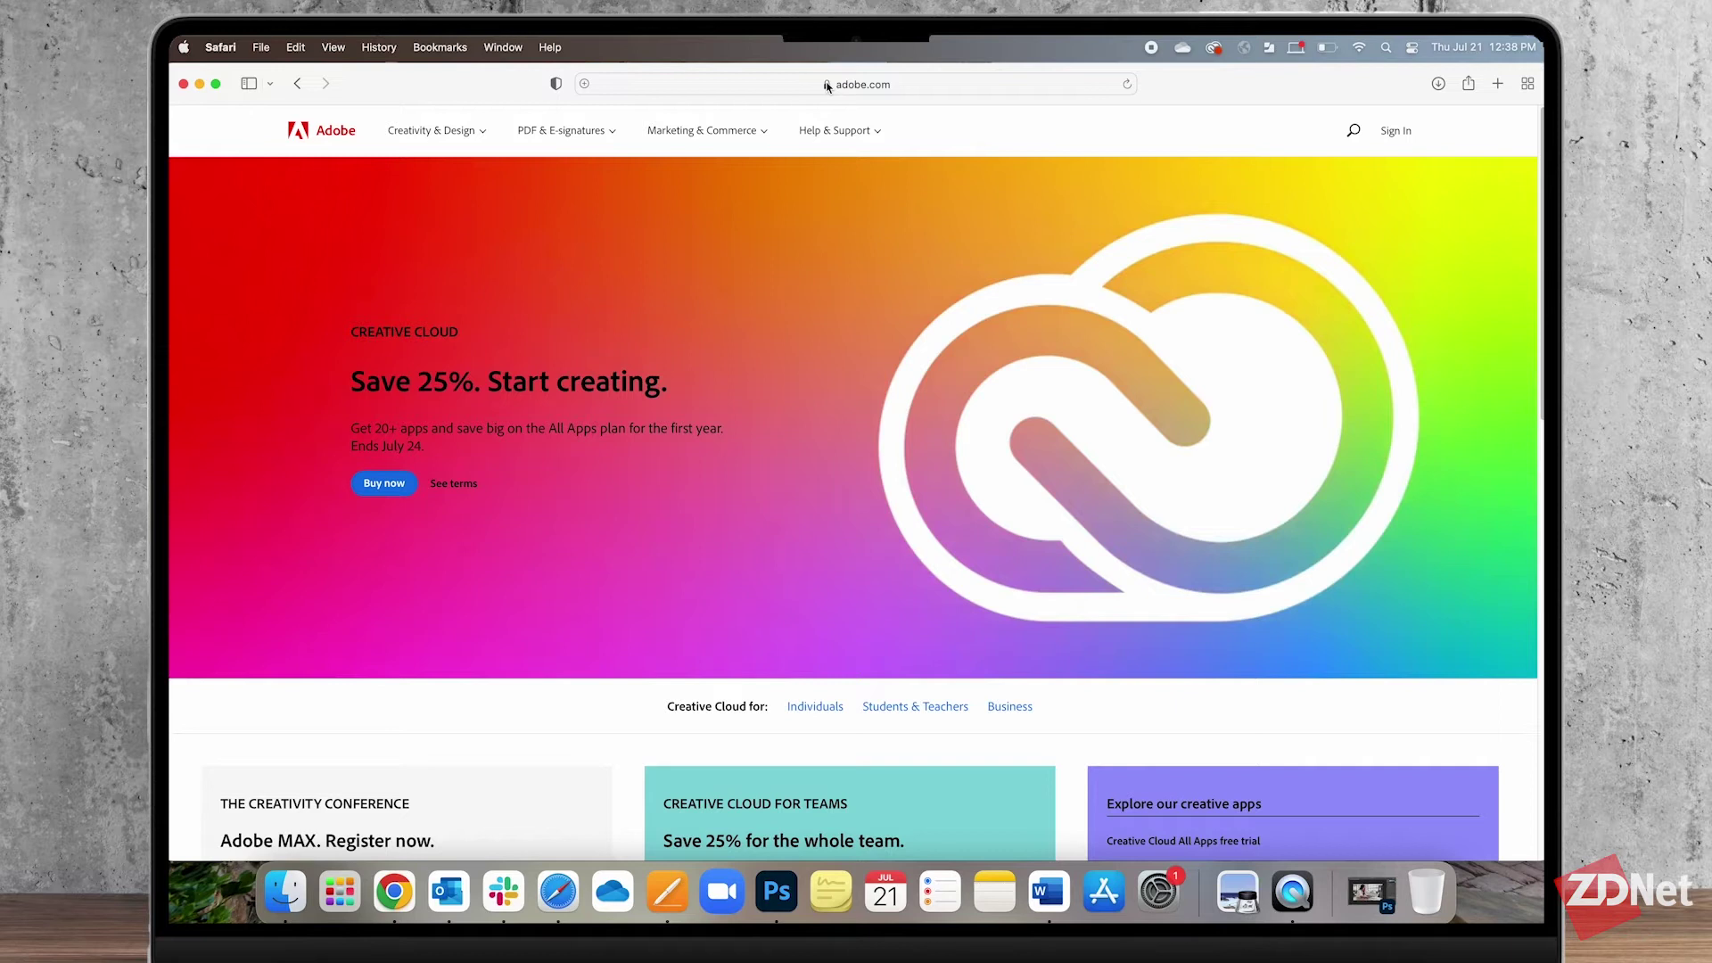
{"action": "left_click", "coordinate": [555, 133]}
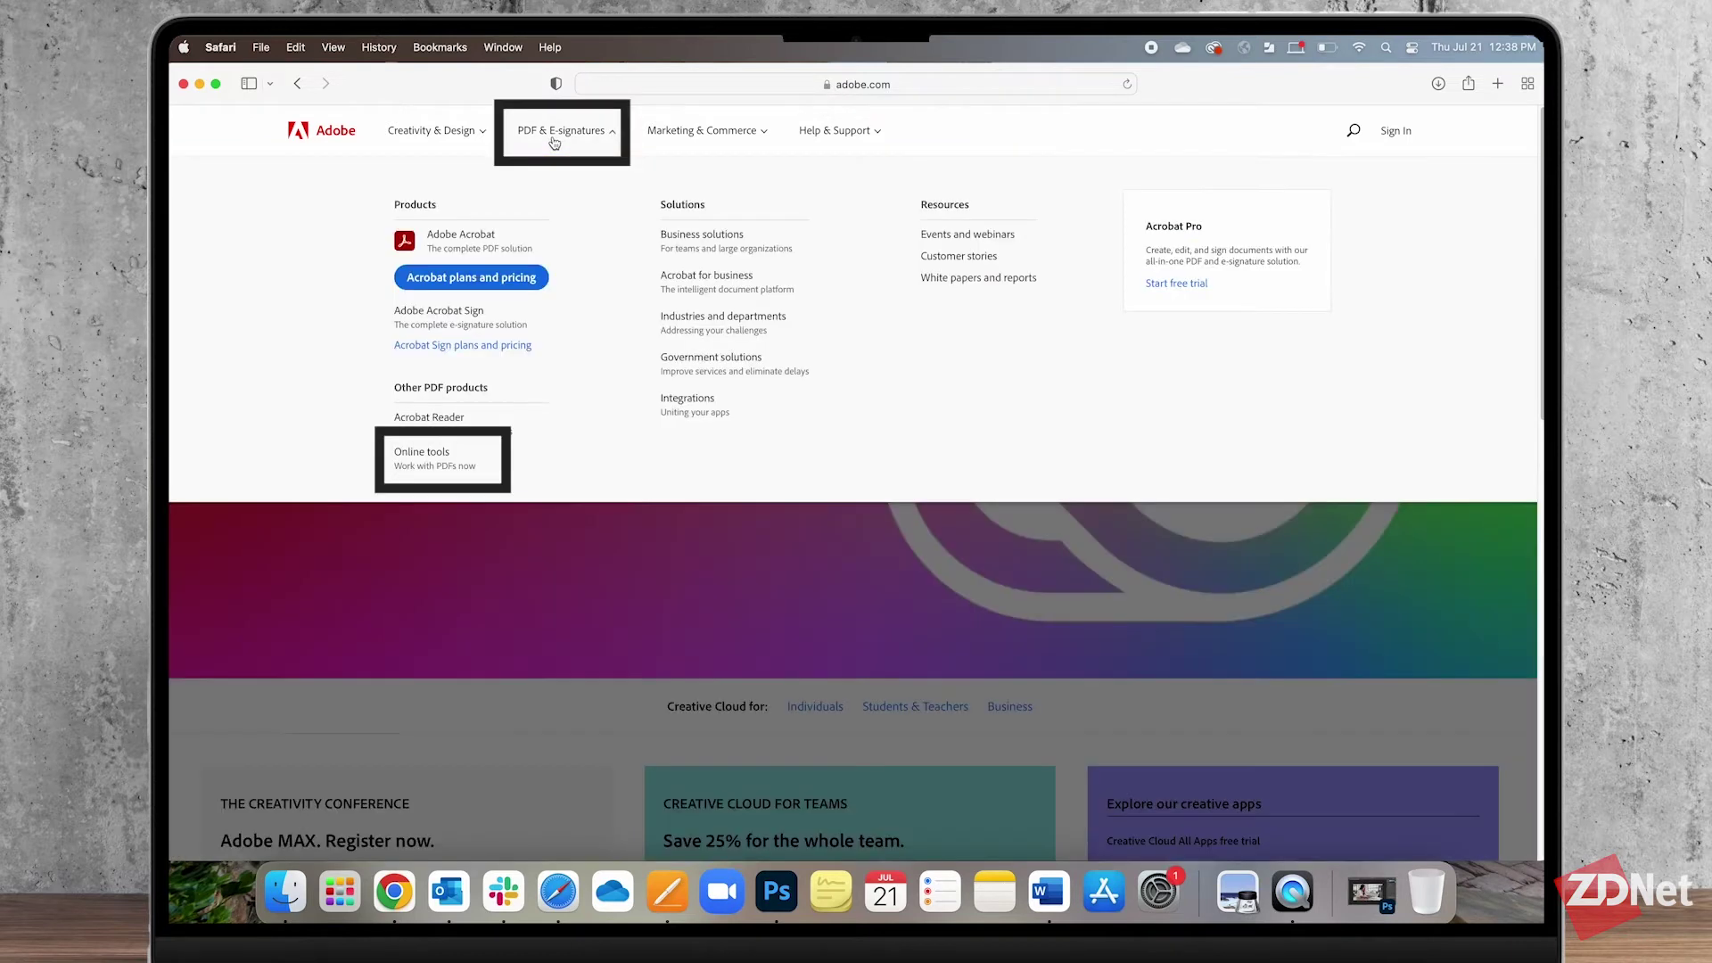
{"action": "left_click", "coordinate": [454, 470]}
Scroll to the Edit PDF tool and launch it to upload the Geology 101 Report.
{"action": "scroll", "coordinate": [796, 567], "scroll_direction": "down", "scroll_amount": 1}
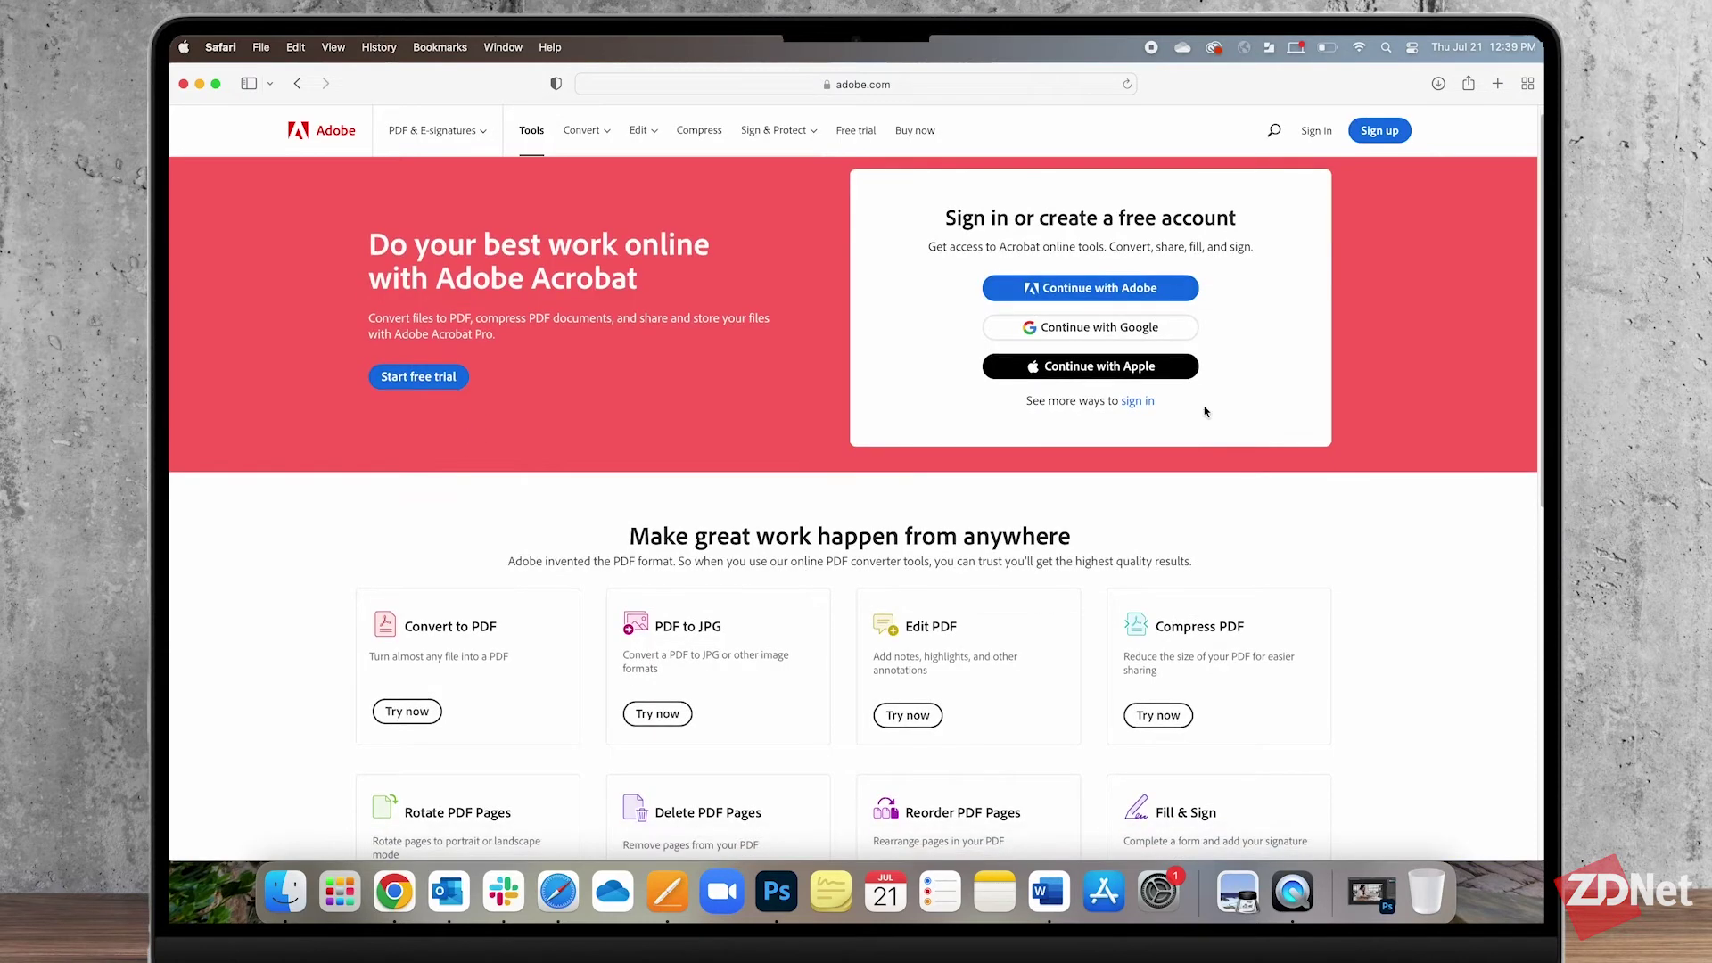
{"action": "scroll", "coordinate": [921, 394], "scroll_direction": "down", "scroll_amount": 5}
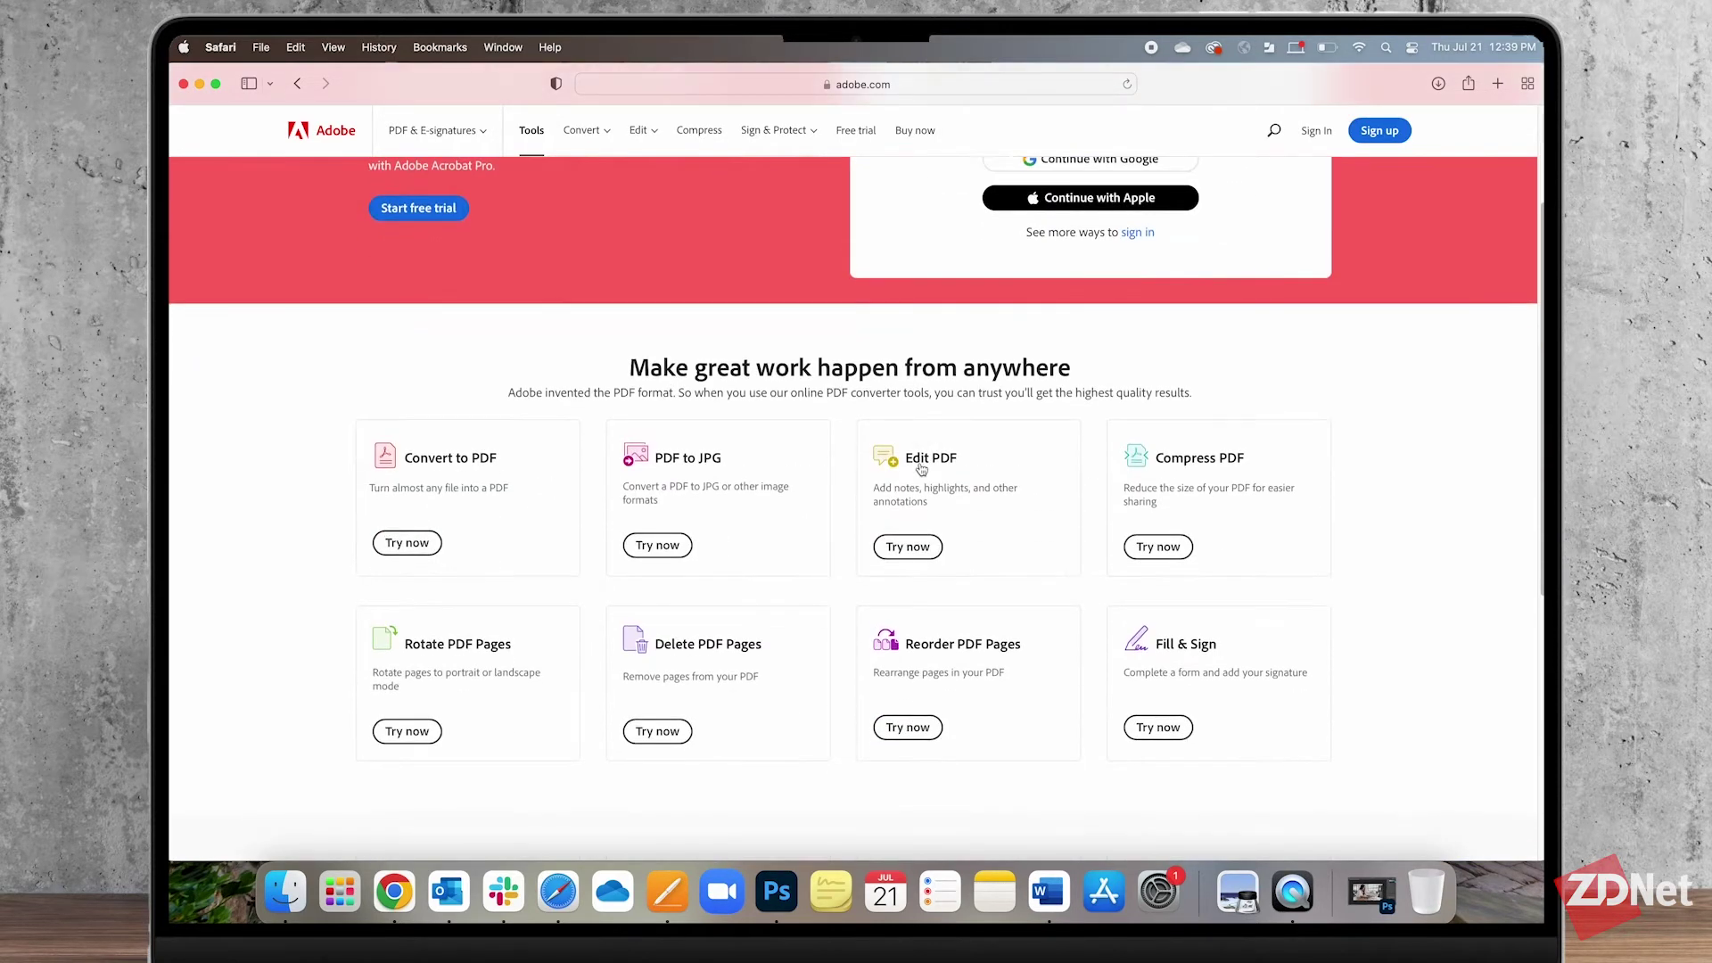
{"action": "scroll", "coordinate": [921, 526], "scroll_direction": "down", "scroll_amount": 3}
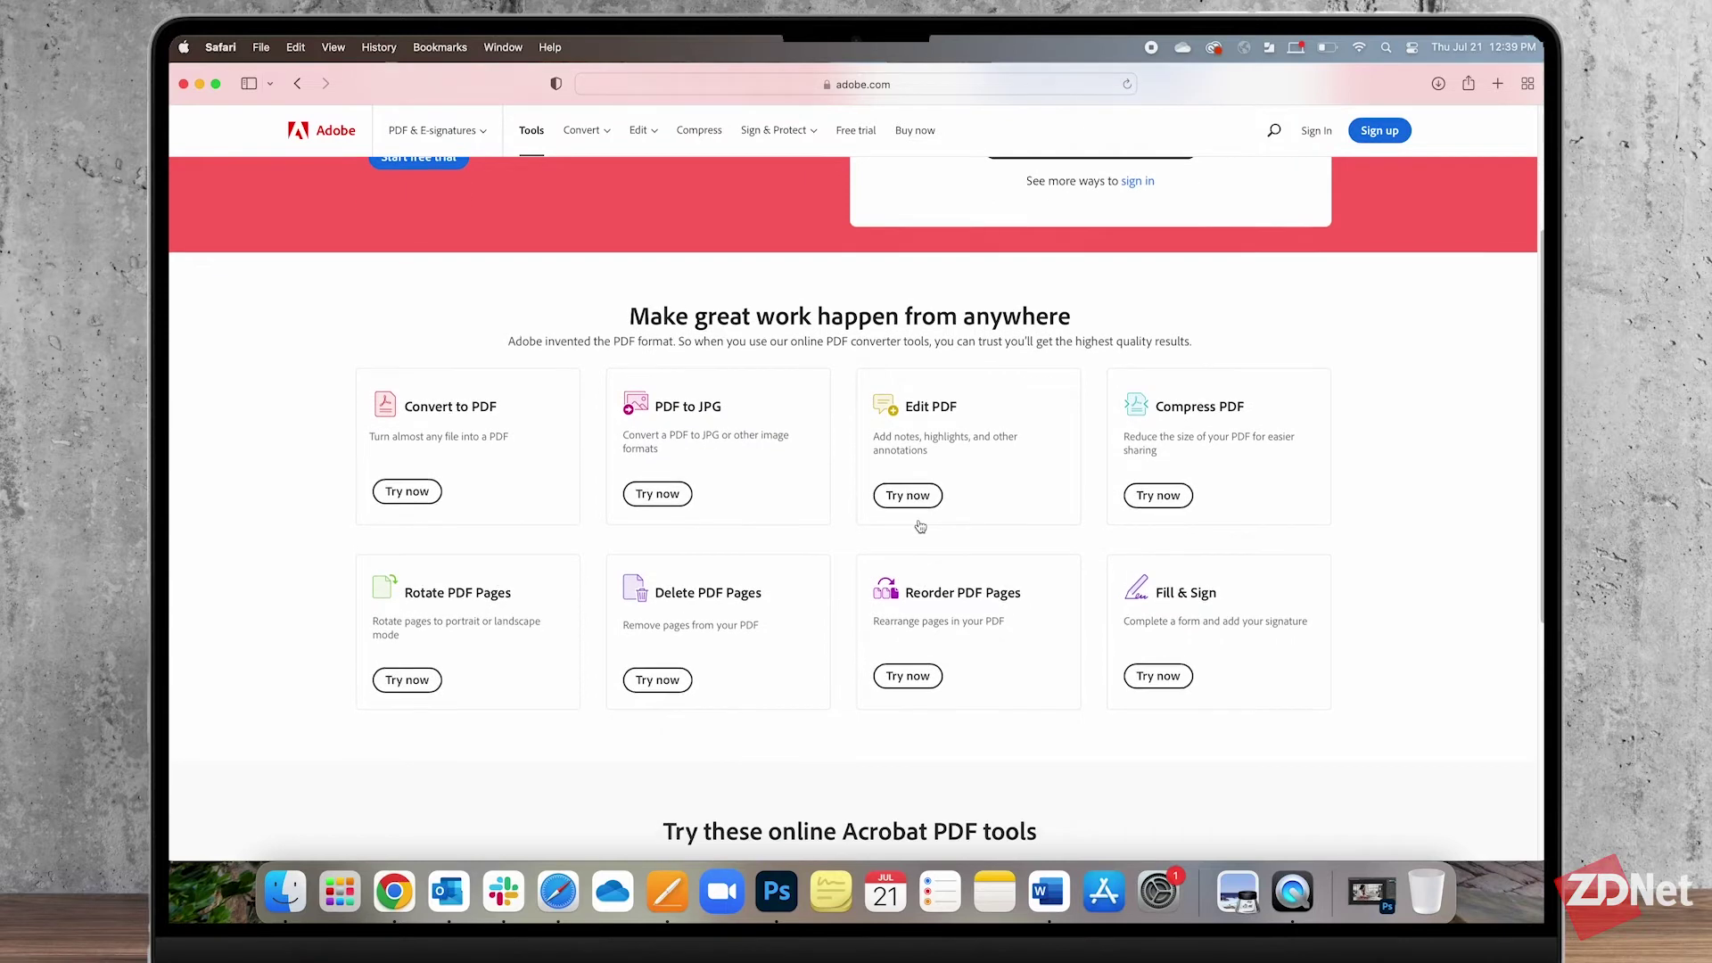
{"action": "scroll", "coordinate": [579, 522], "scroll_direction": "down", "scroll_amount": 10}
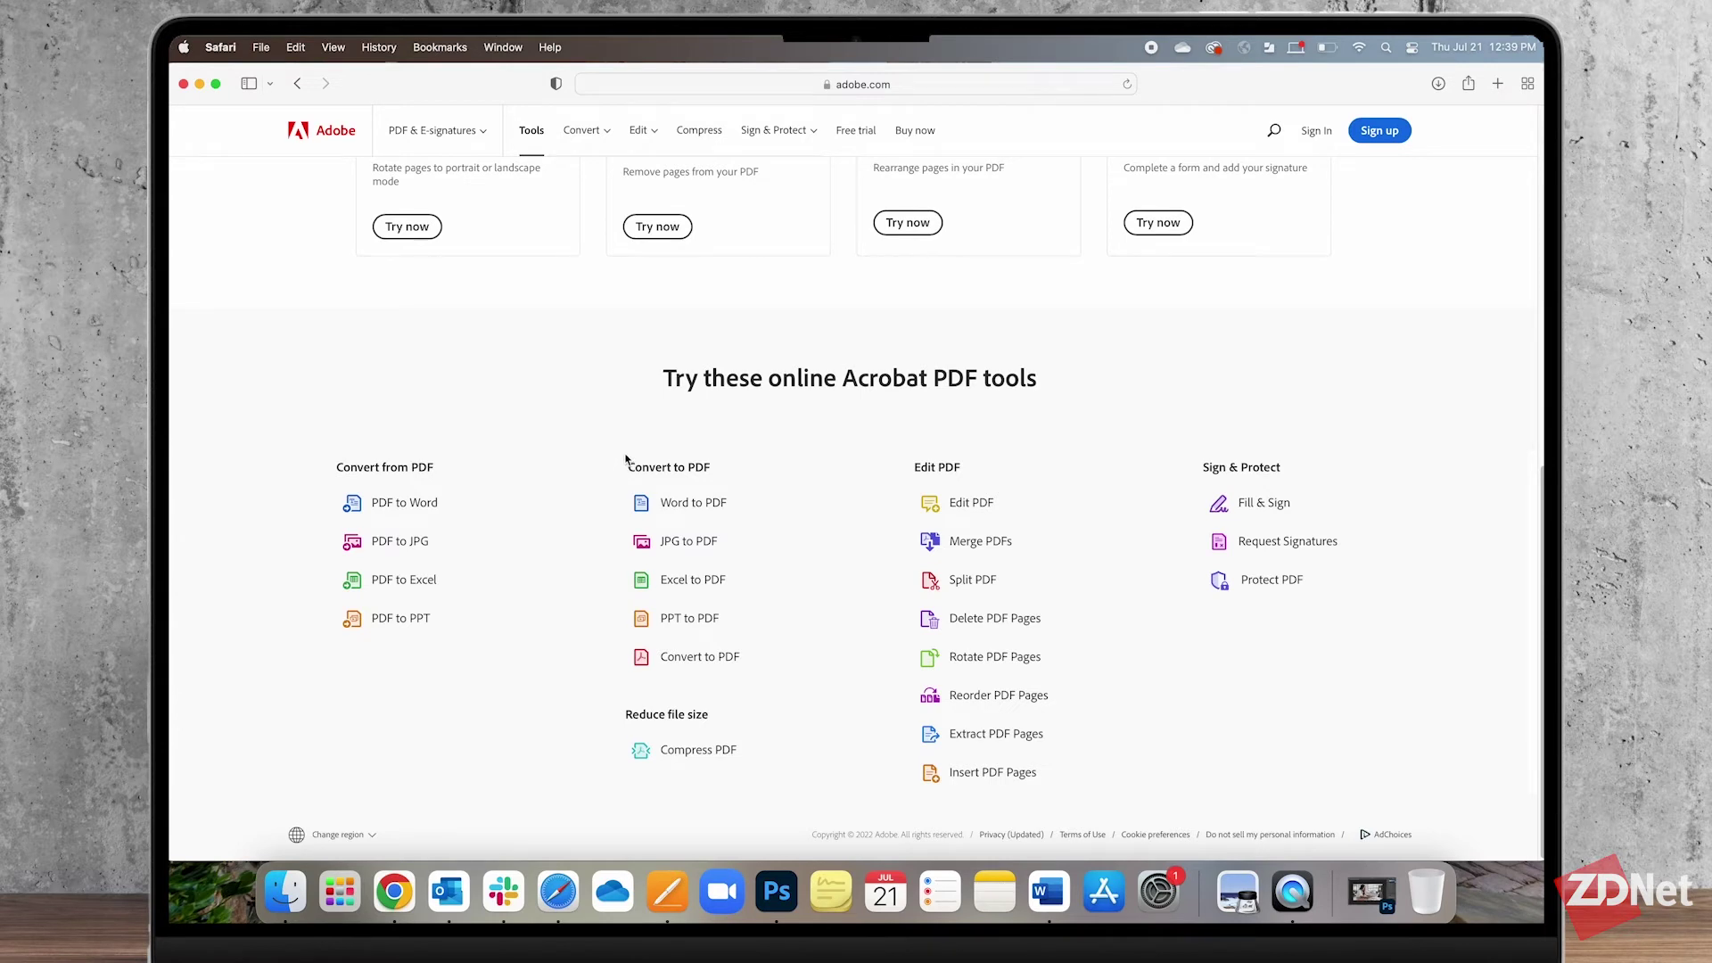
{"action": "scroll", "coordinate": [627, 456], "scroll_direction": "up", "scroll_amount": 14}
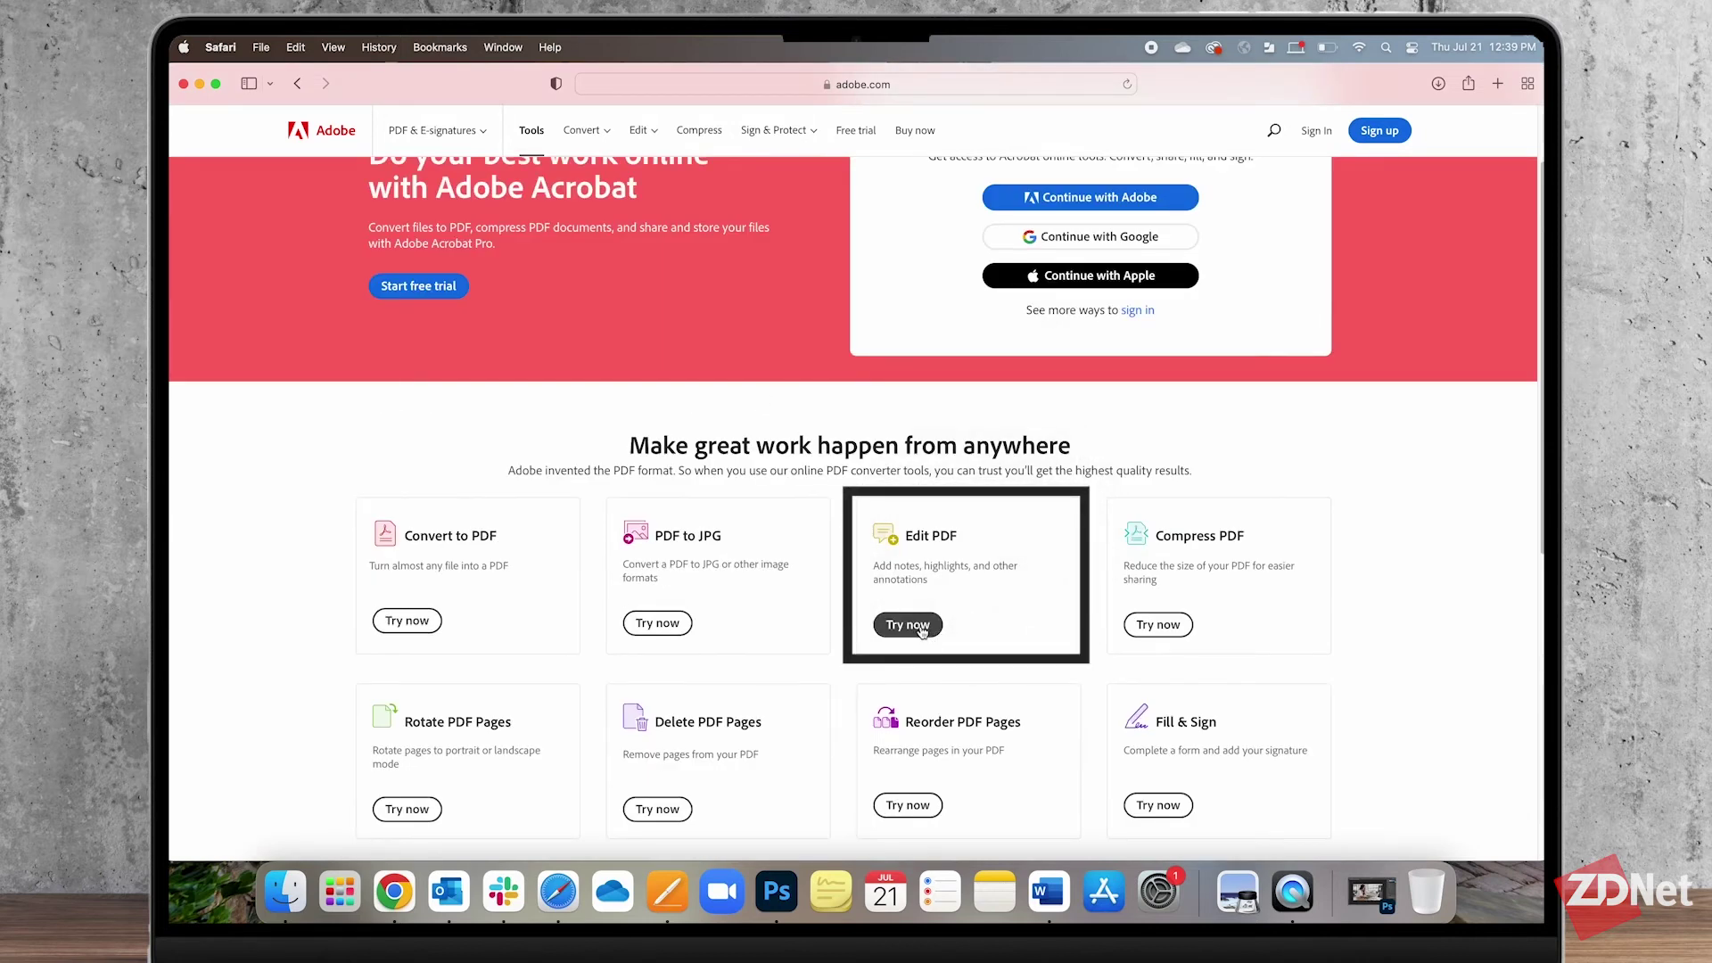
{"action": "left_click", "coordinate": [922, 629]}
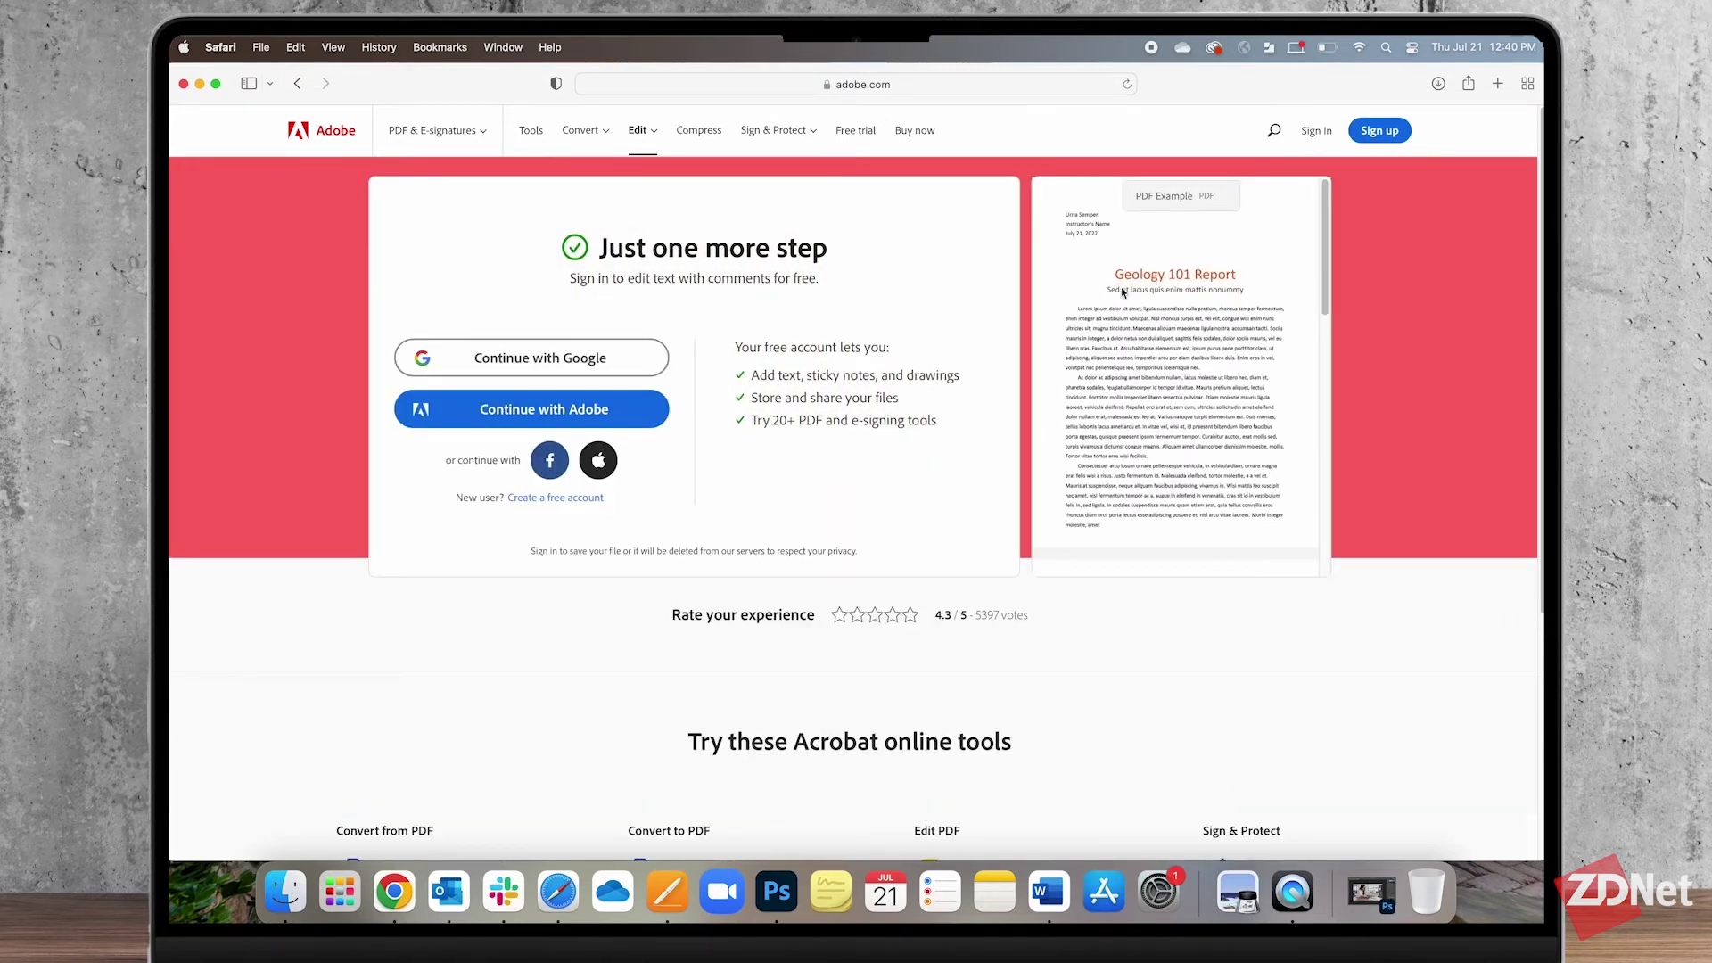
Scroll the report preview and sign in with Continue with Adobe.
{"action": "scroll", "coordinate": [1168, 374], "scroll_direction": "down", "scroll_amount": 6}
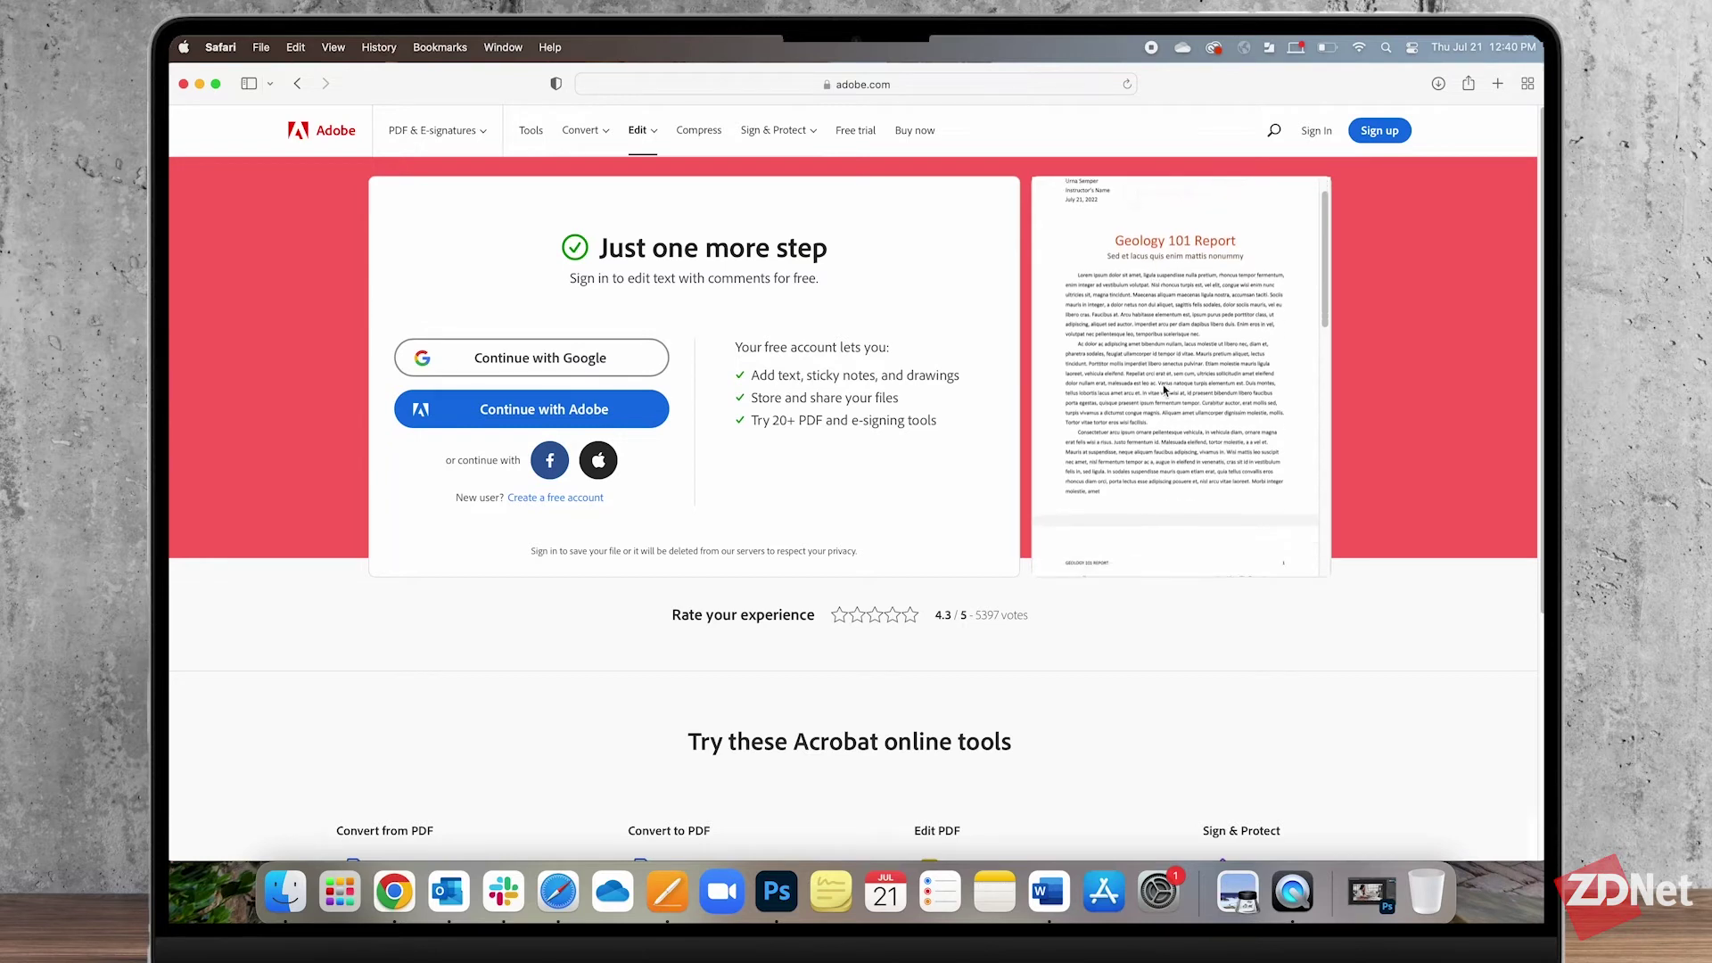
{"action": "scroll", "coordinate": [1163, 390], "scroll_direction": "up", "scroll_amount": 4}
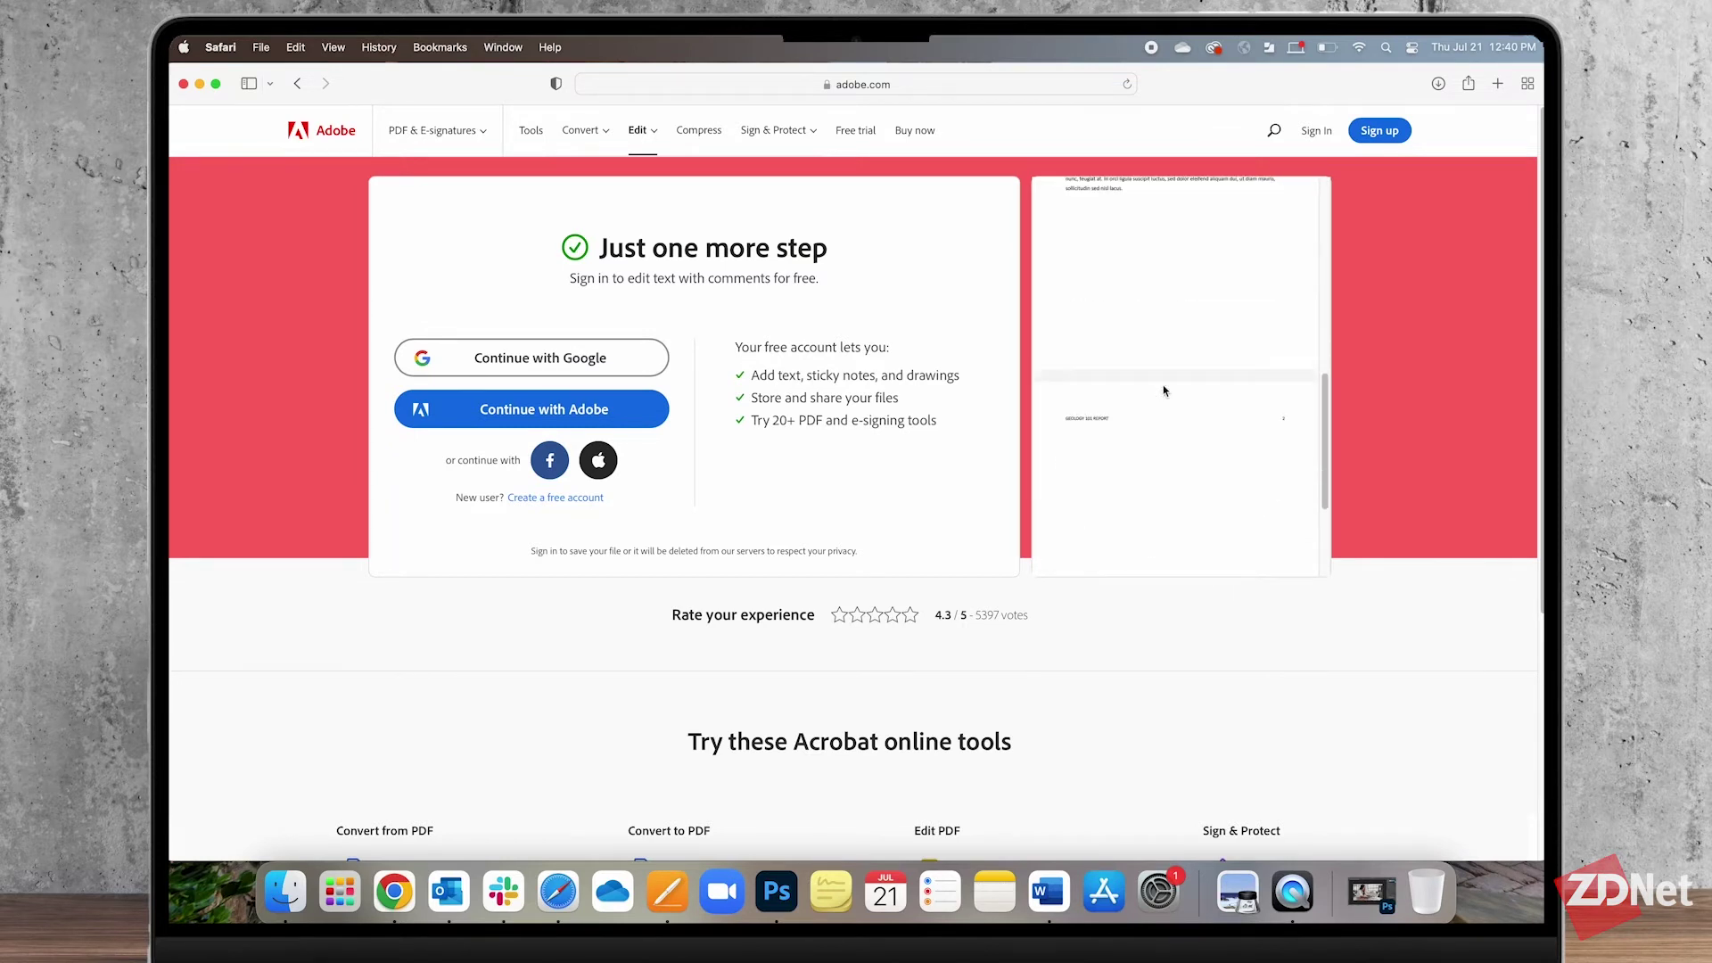
{"action": "left_click", "coordinate": [649, 422]}
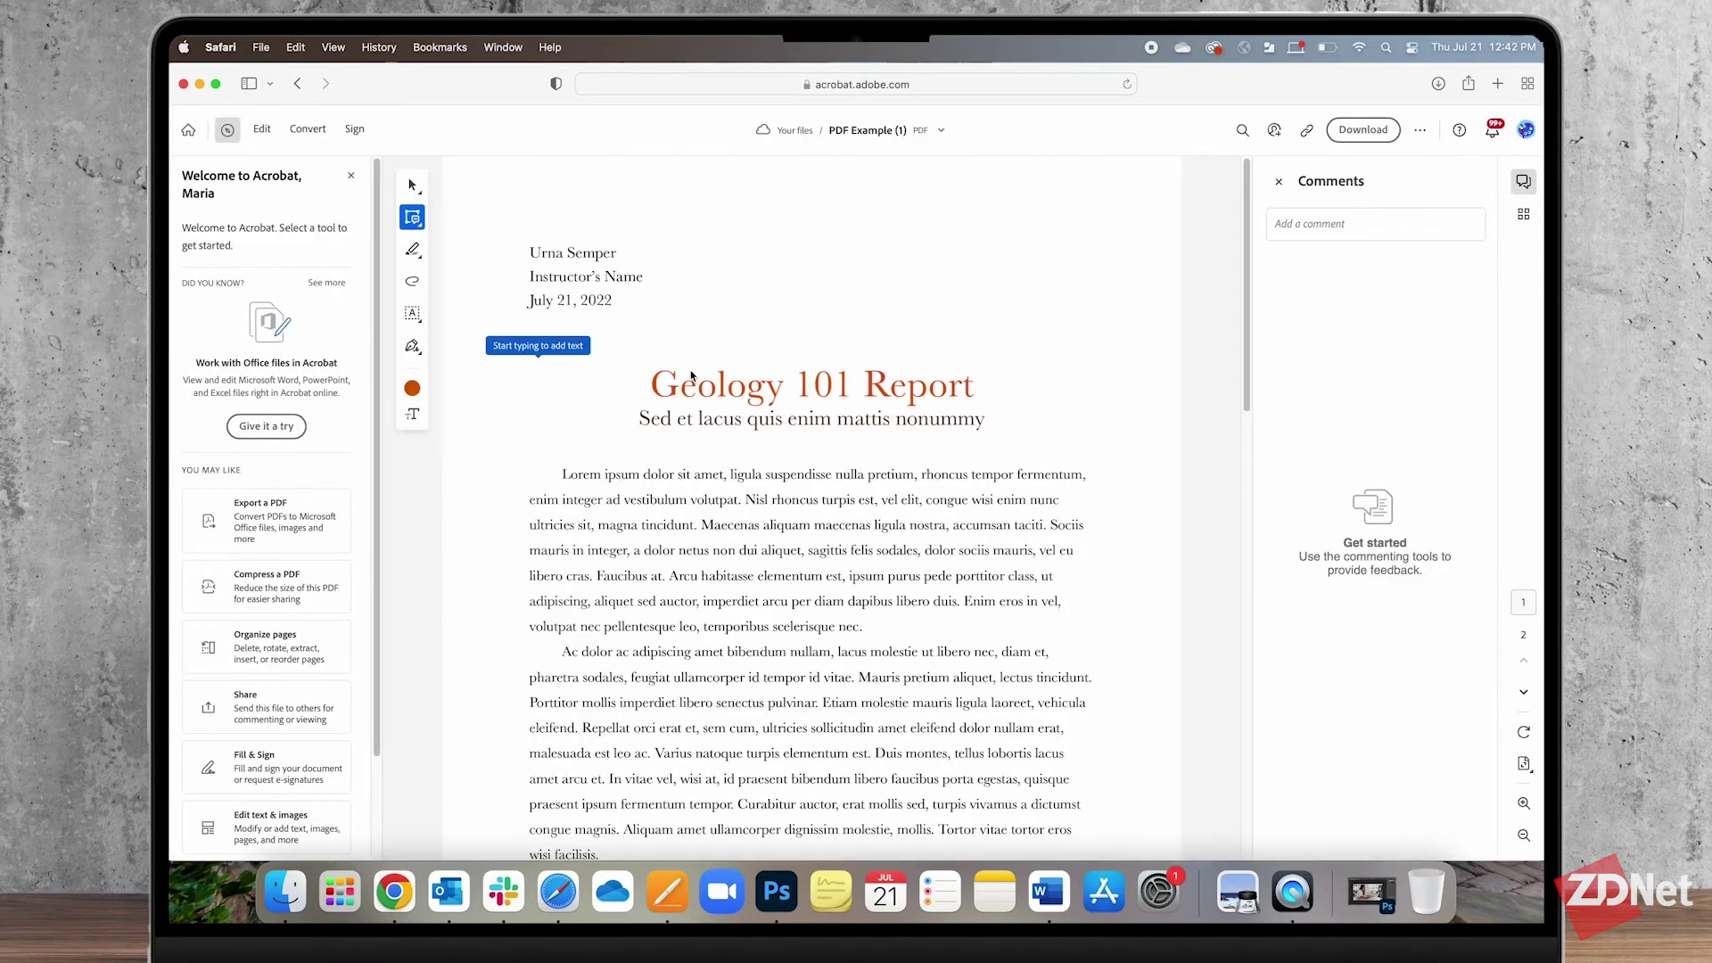
Add the text note 'add text, comments, etc' and move it to the page's top right.
{"action": "left_click", "coordinate": [806, 475]}
{"action": "type", "text": "add"}
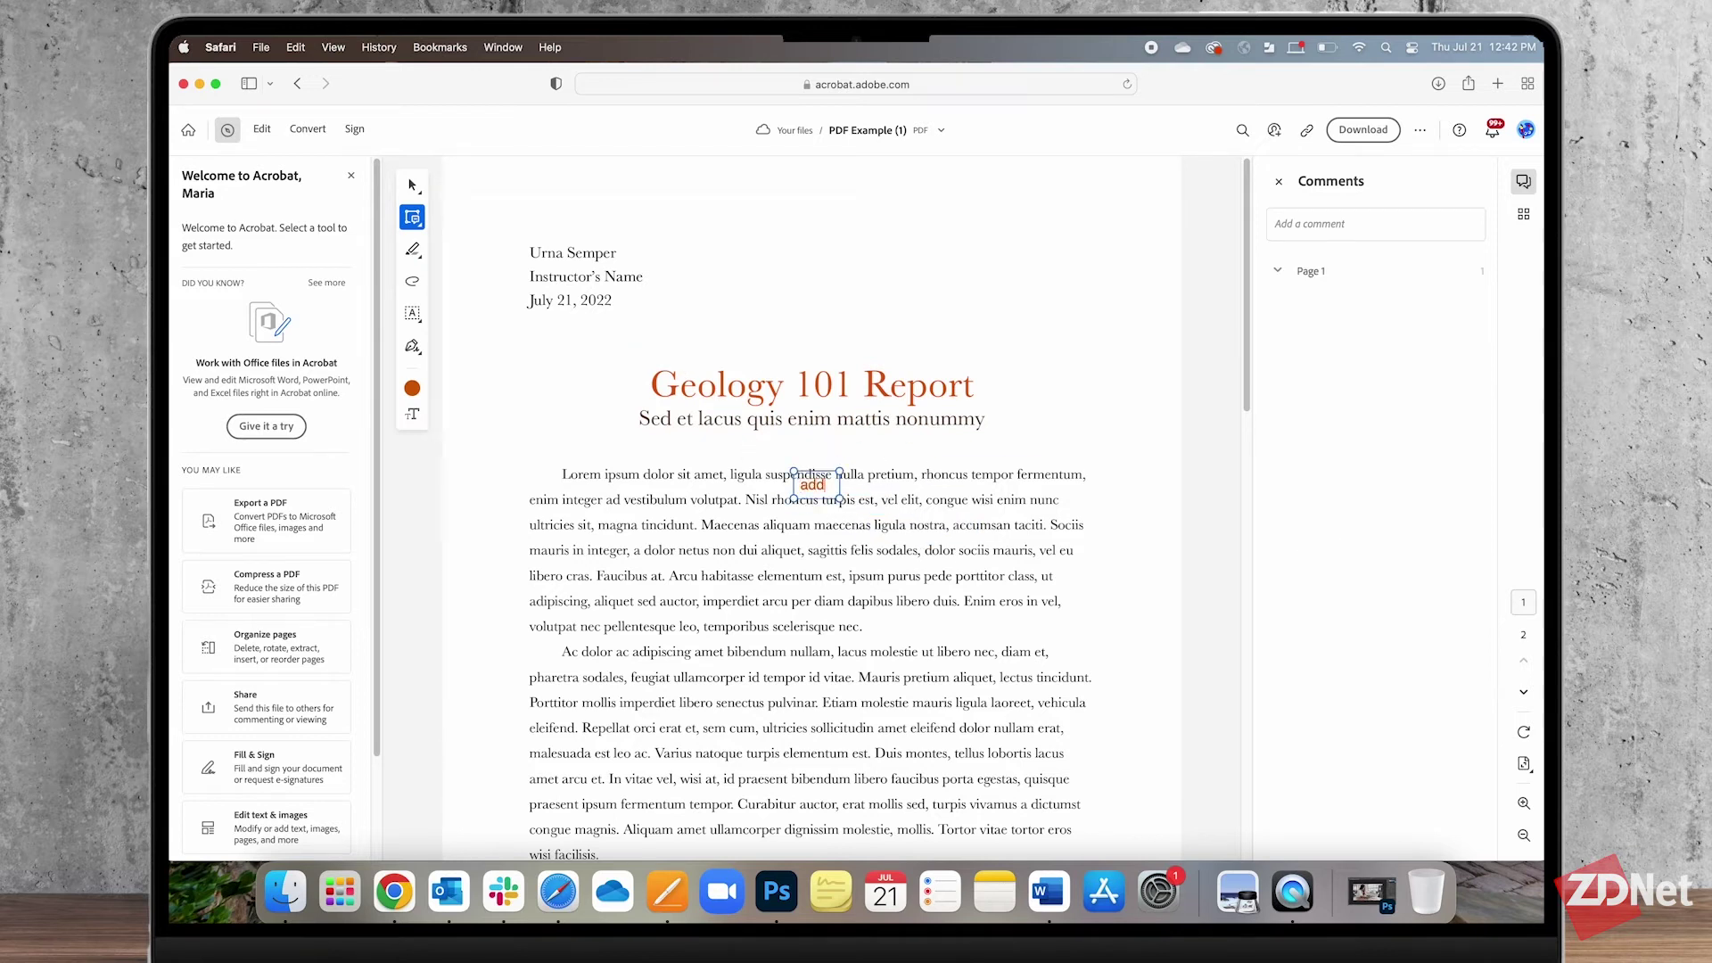
{"action": "type", "text": " text, comments, etc"}
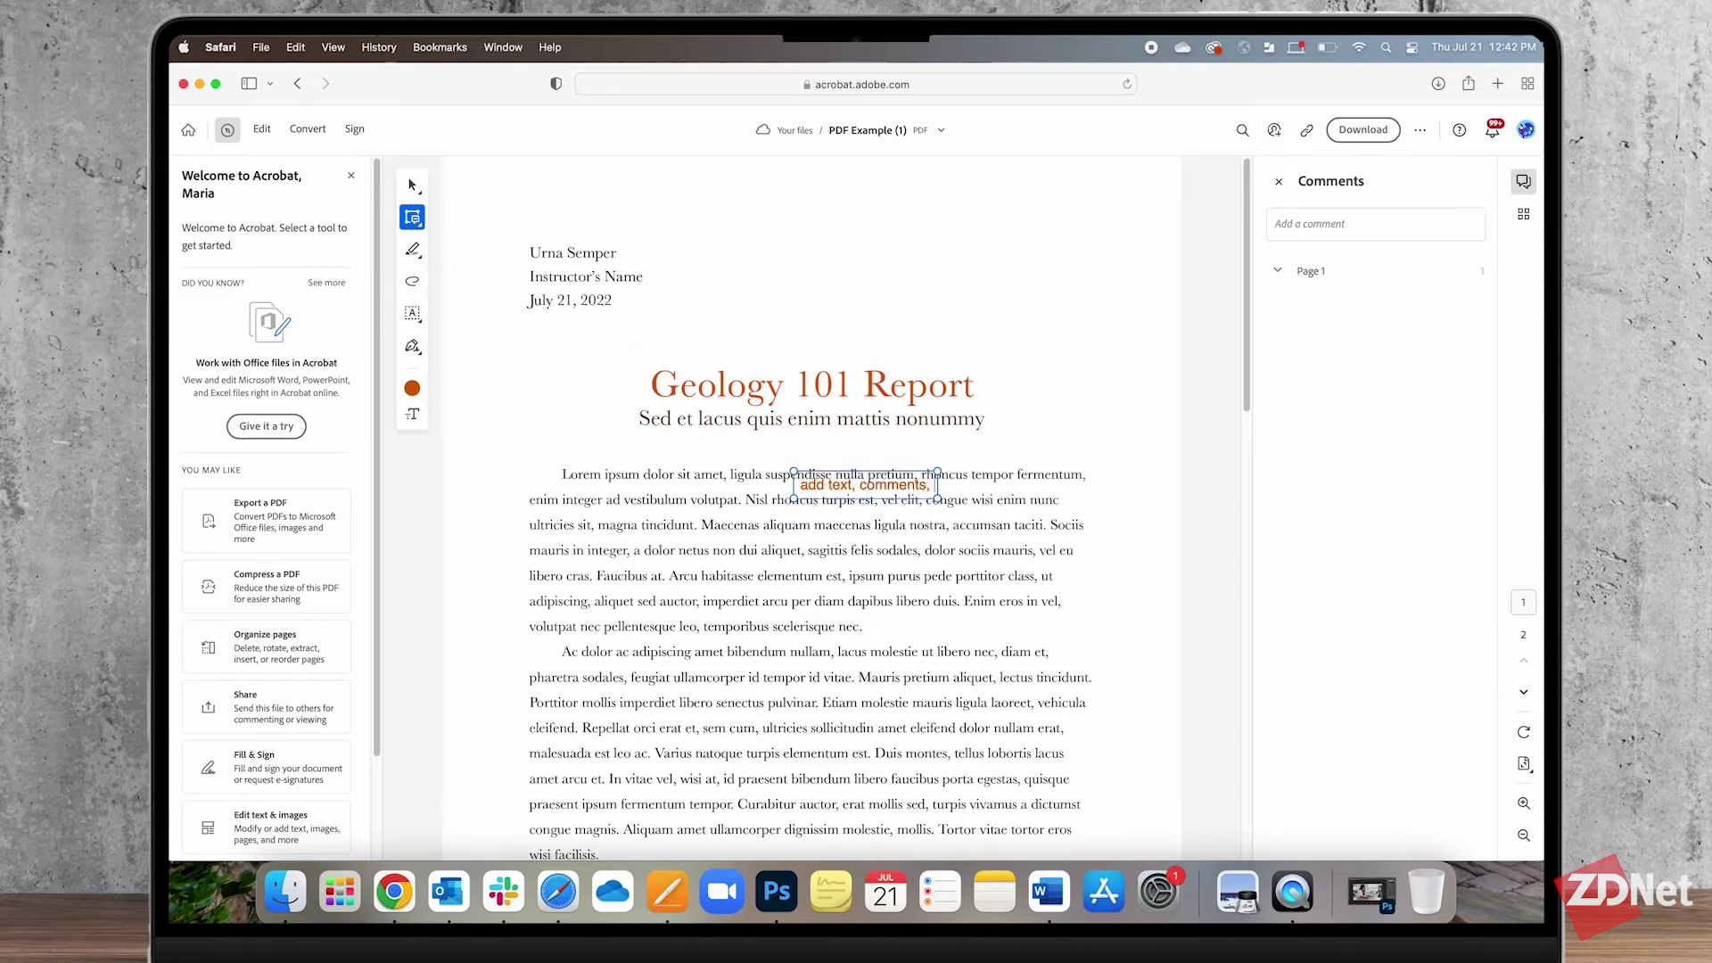
{"action": "left_click", "coordinate": [410, 184]}
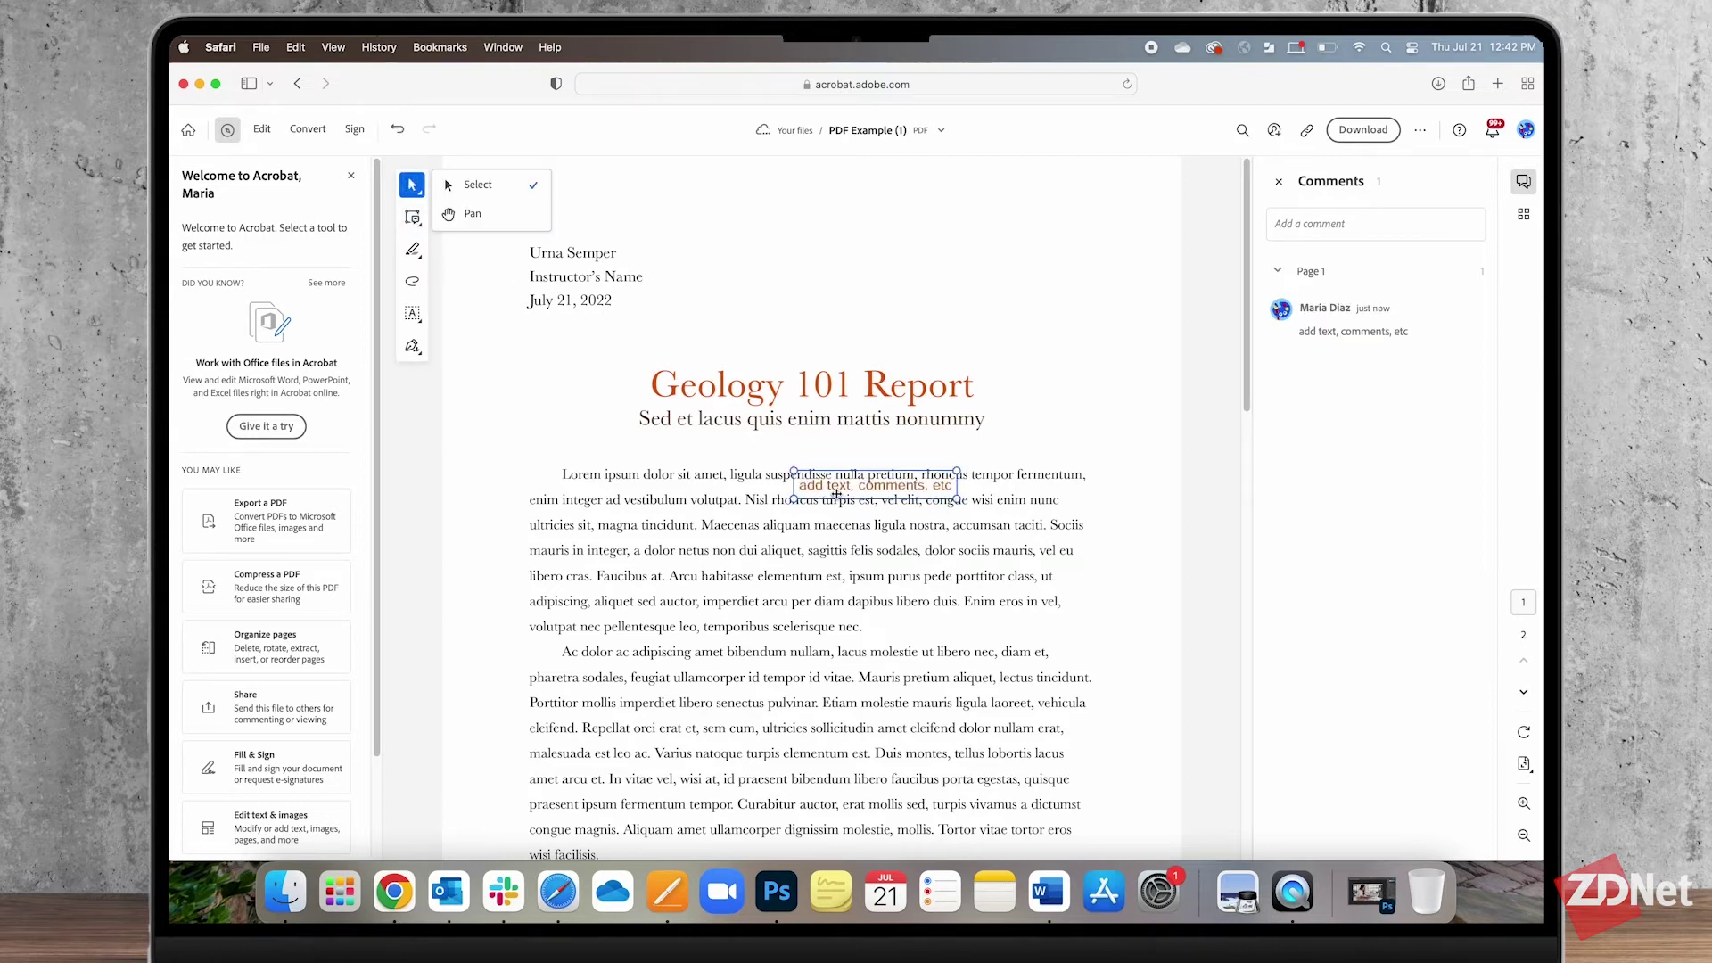
{"action": "left_click_drag", "start_coordinate": [874, 484], "coordinate": [1000, 258]}
{"action": "left_click", "coordinate": [806, 271]}
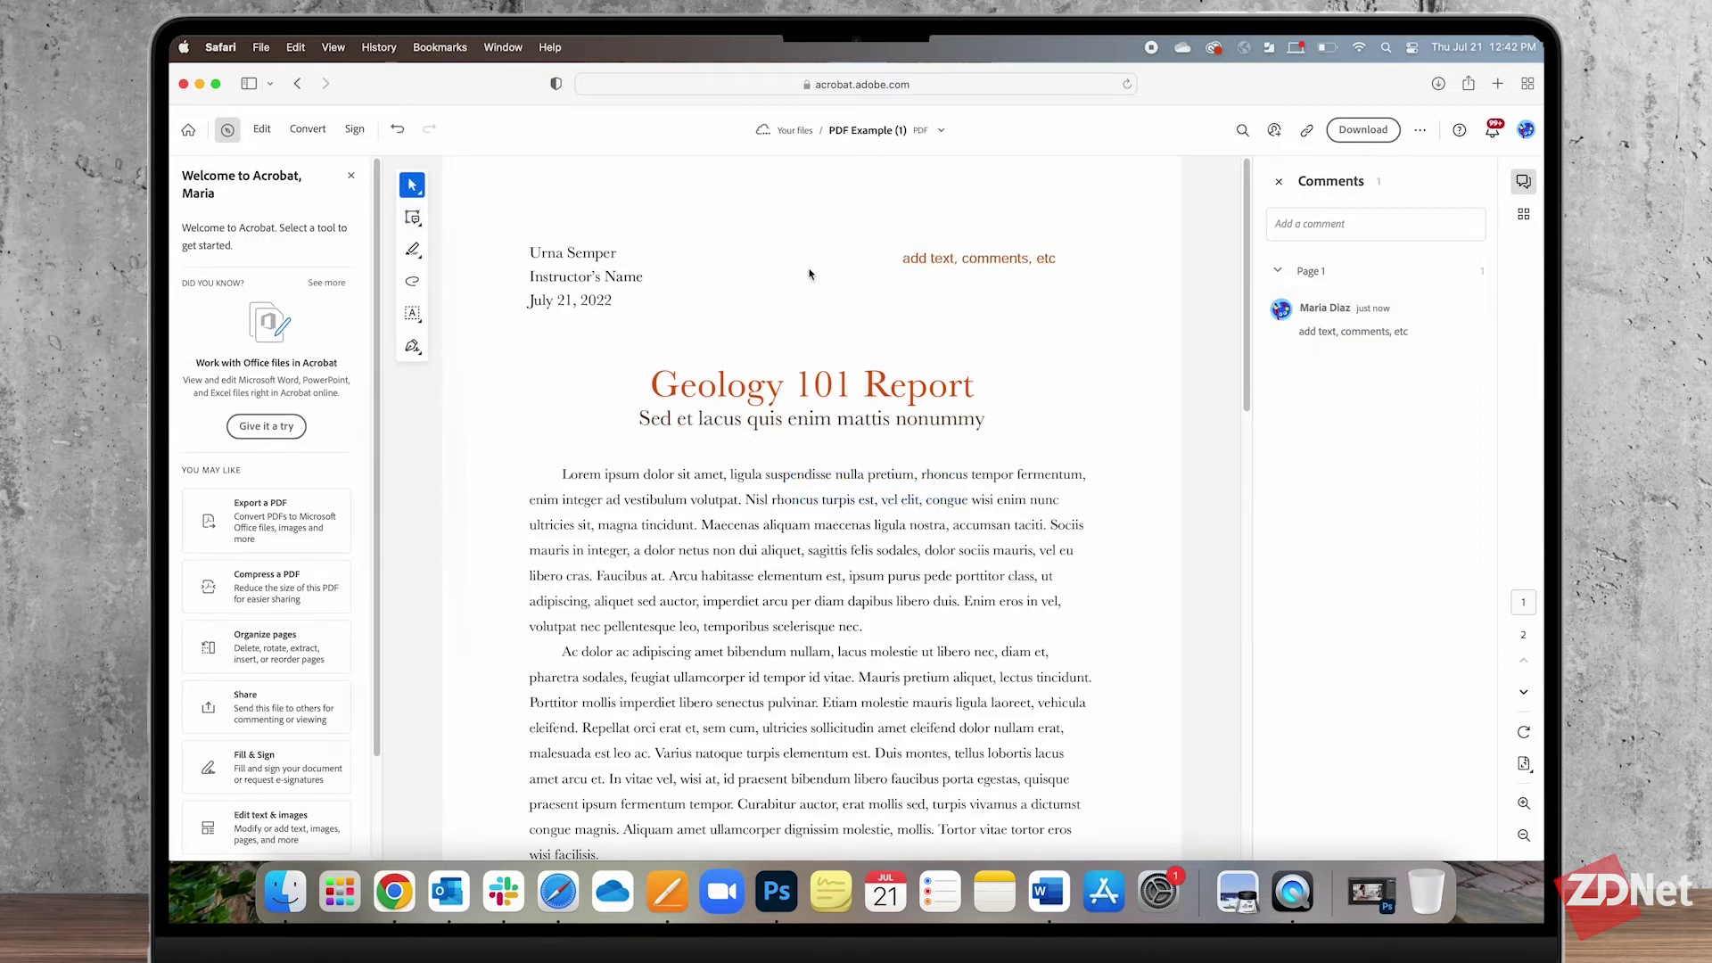
Highlight two first-paragraph lines and post the comment 'Add notes for correction'.
{"action": "left_click", "coordinate": [411, 250]}
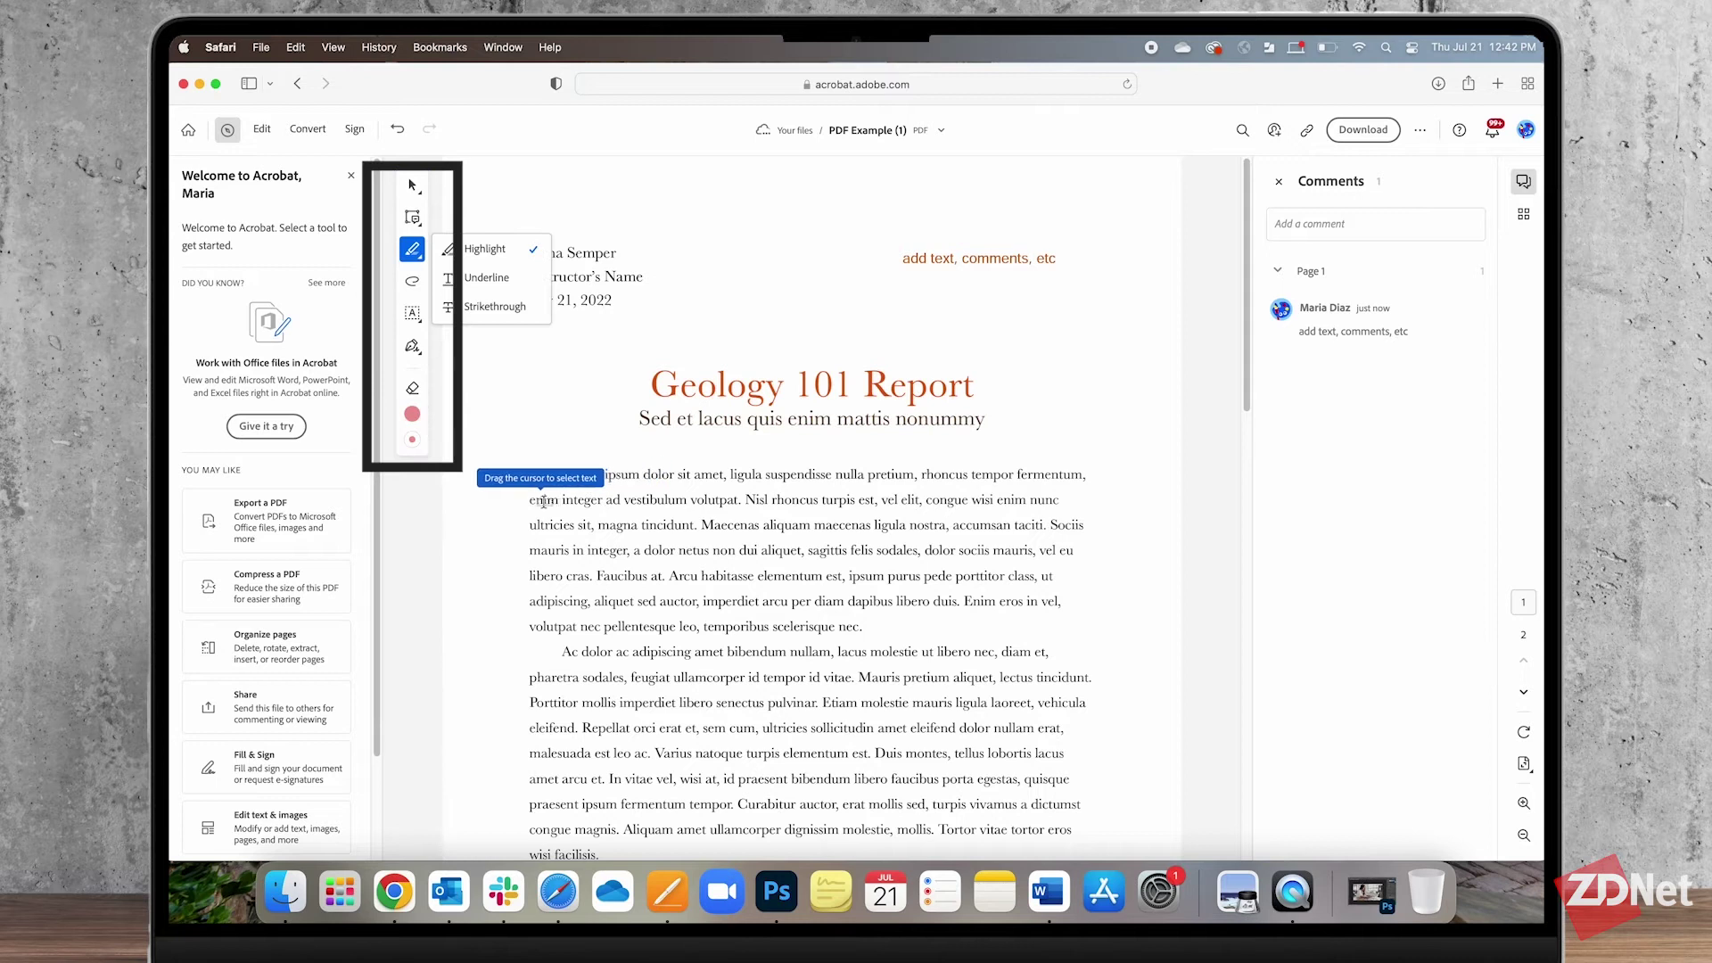
{"action": "left_click_drag", "start_coordinate": [534, 500], "coordinate": [905, 524]}
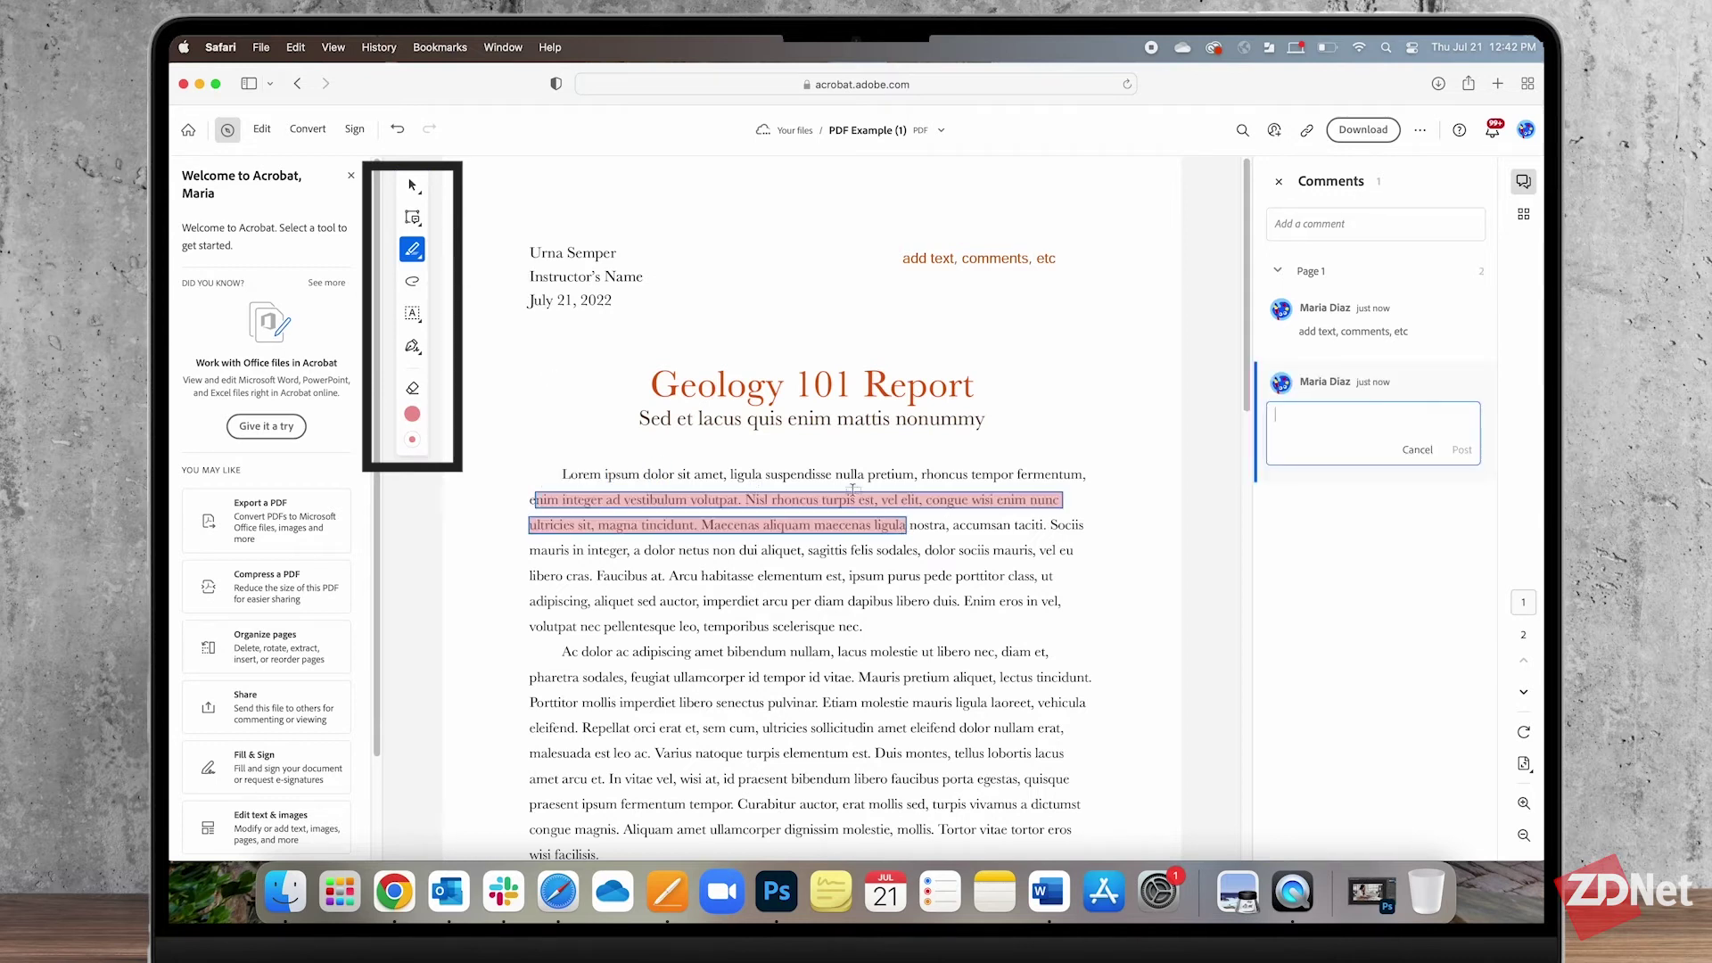
{"action": "type", "text": "Add"}
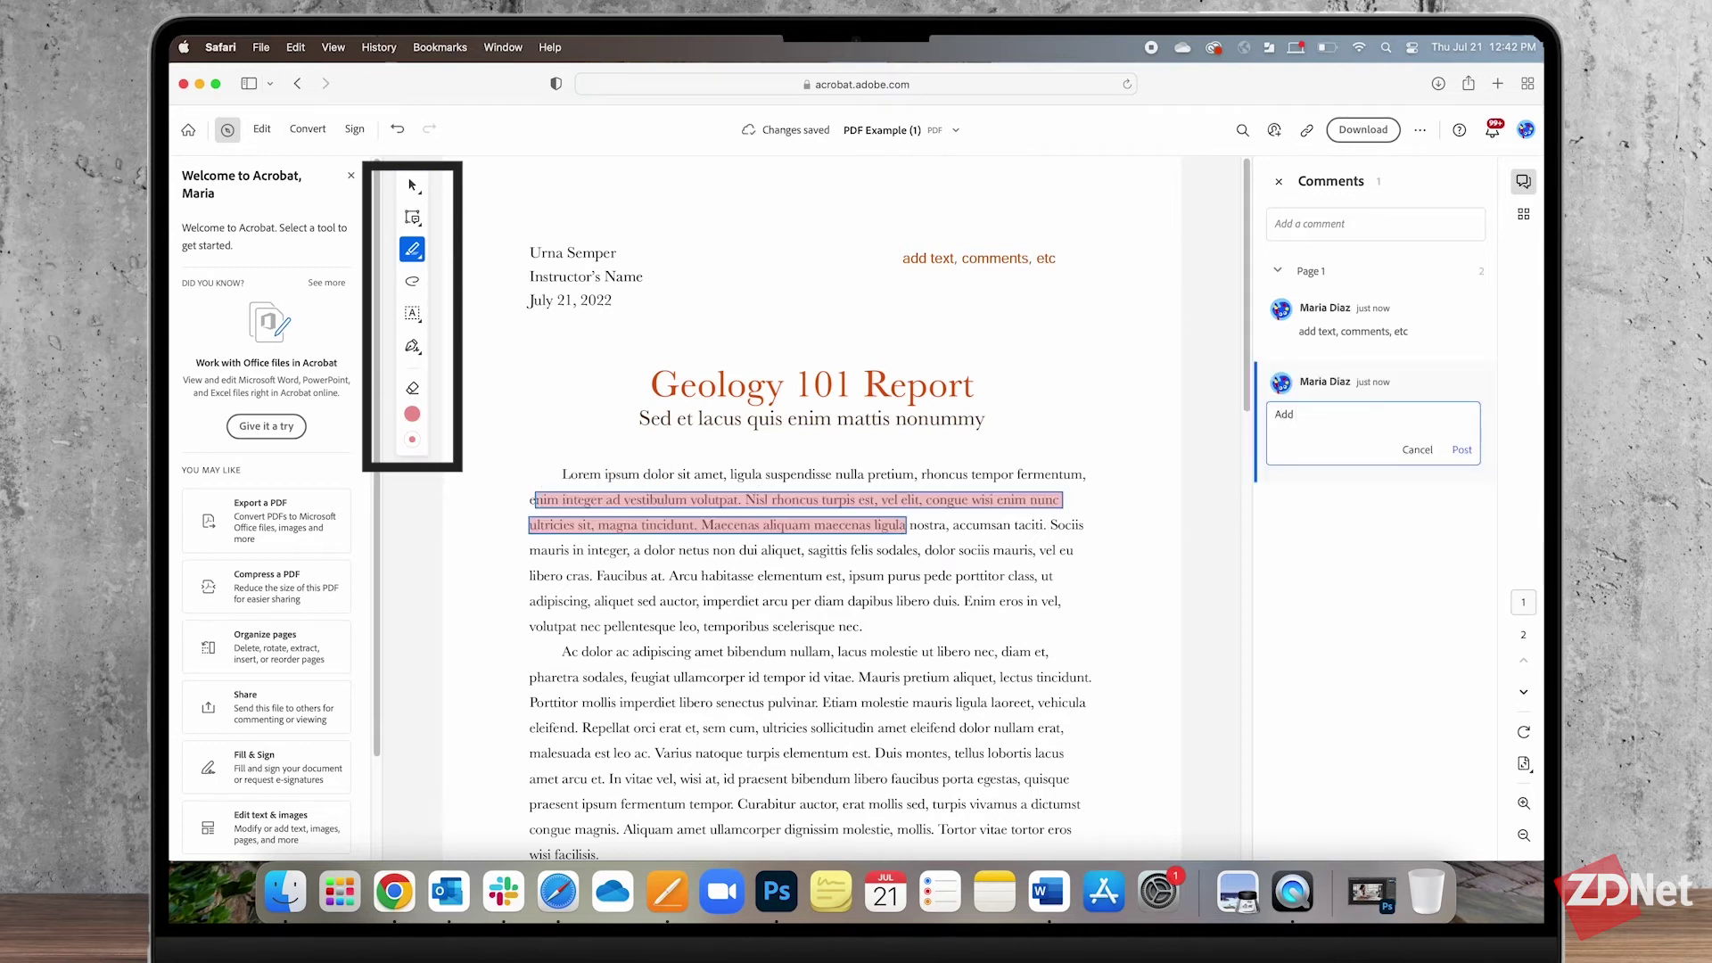
{"action": "type", "text": " notes for corrections with highlighting"}
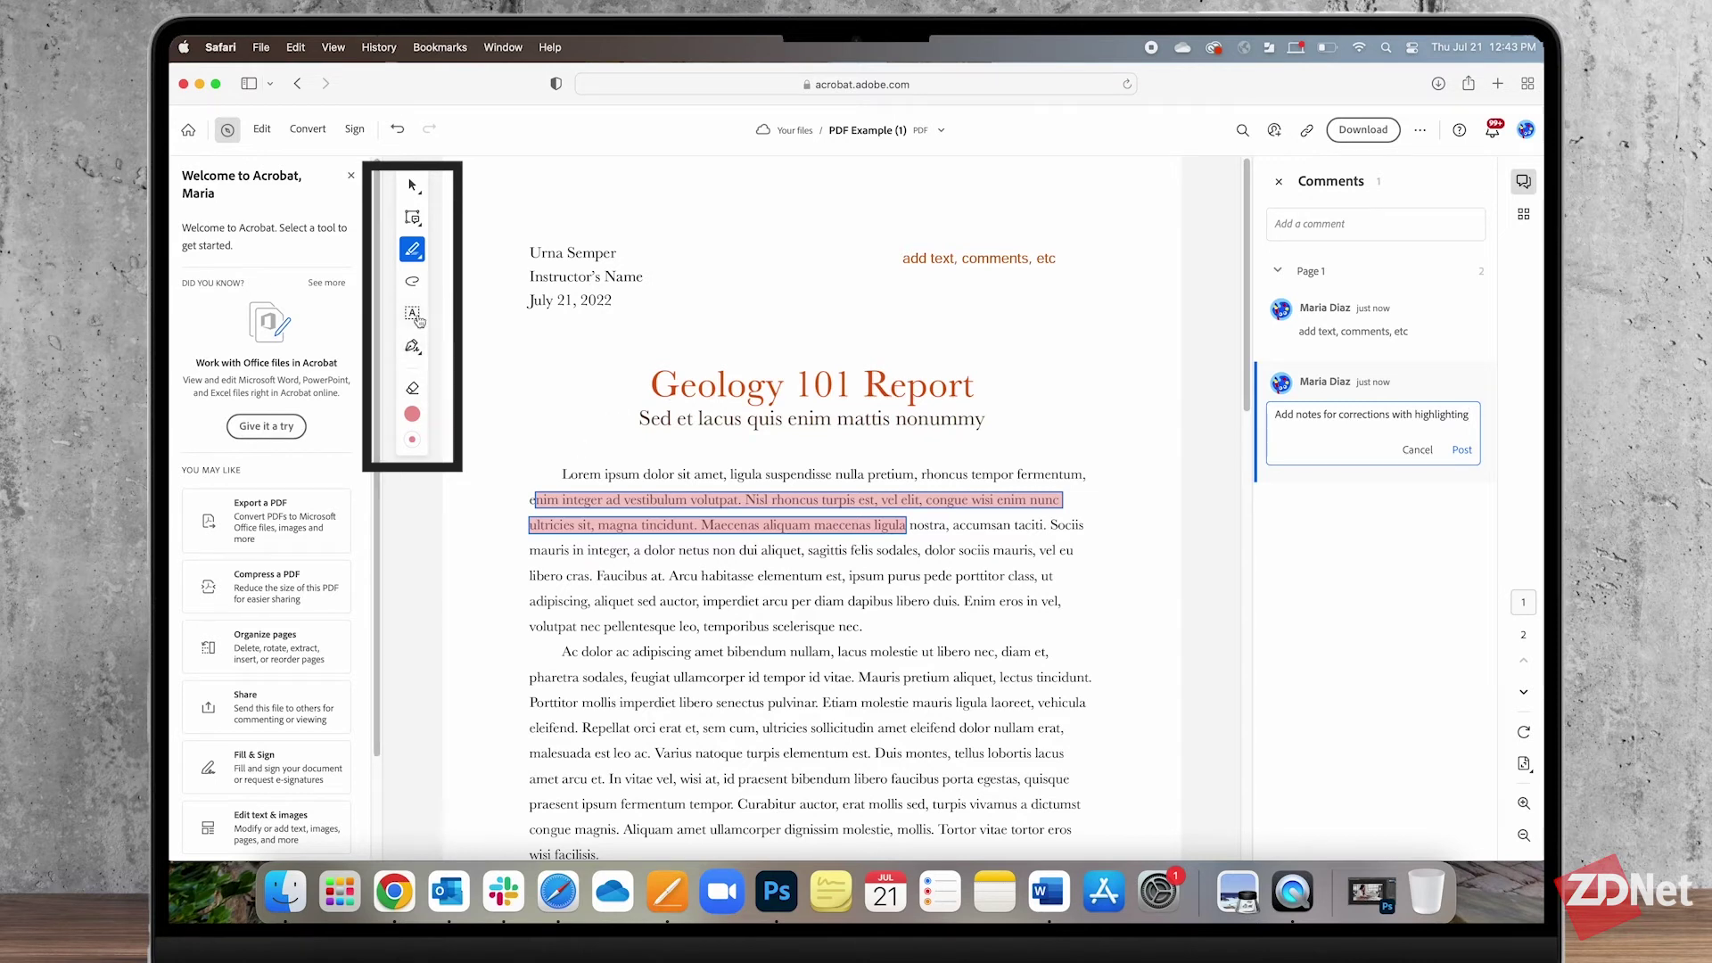
{"action": "left_click", "coordinate": [416, 283]}
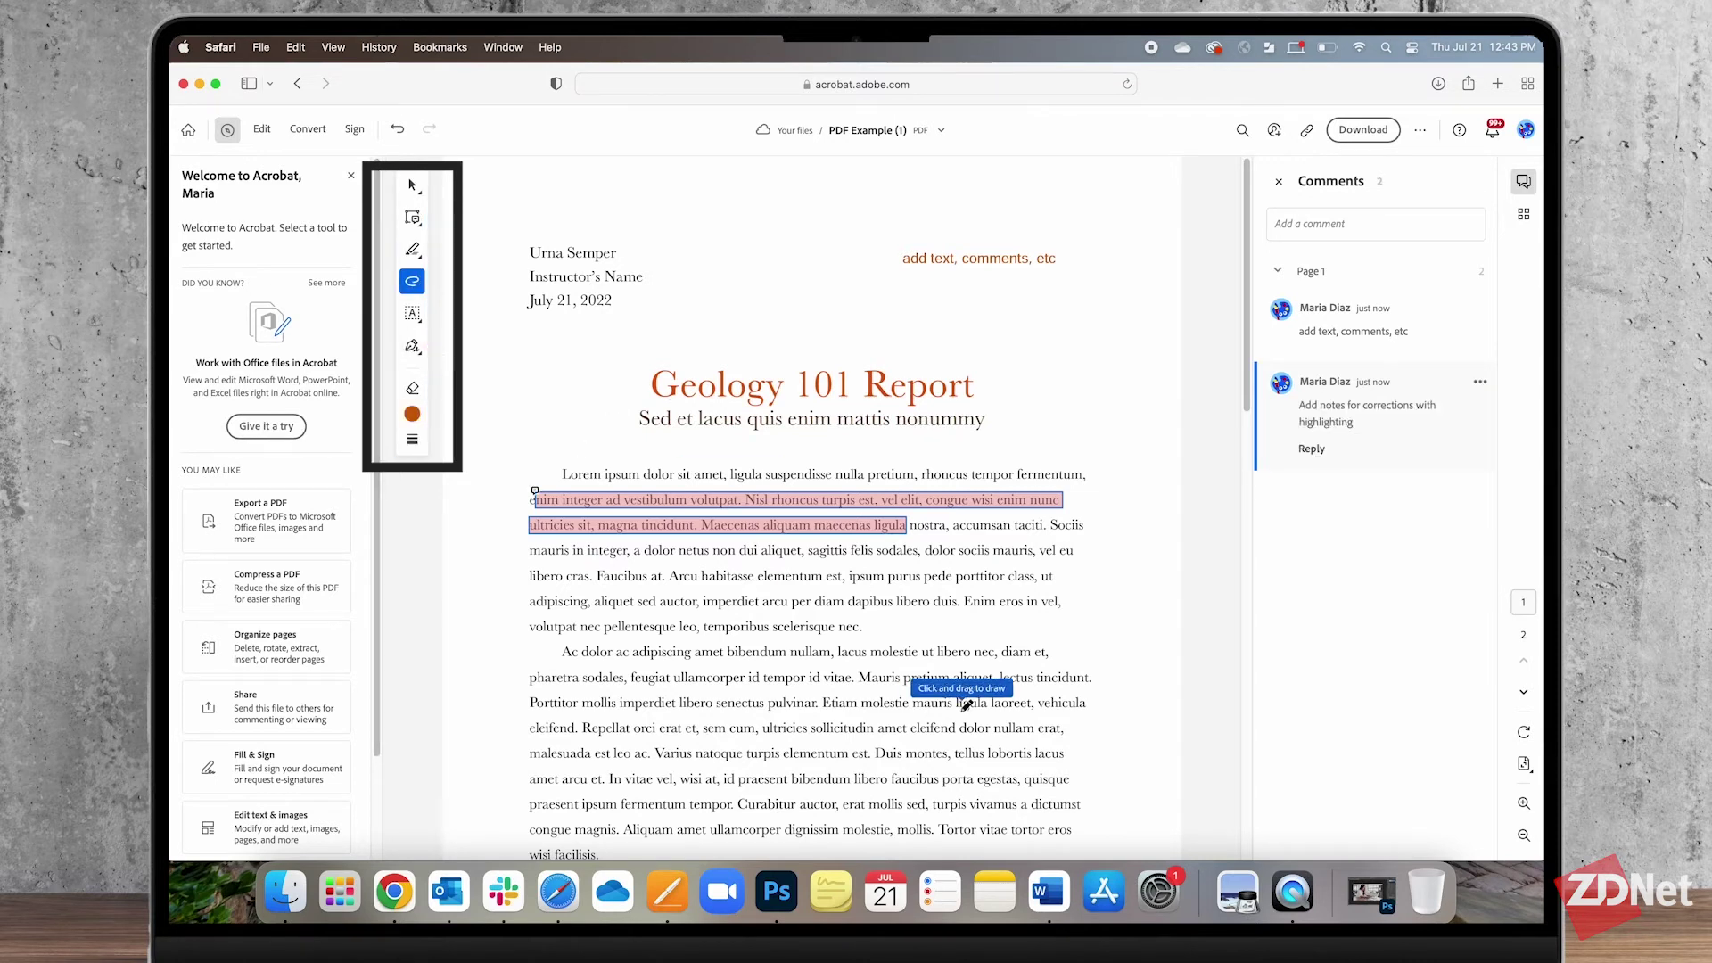
Circle 'Enim eros in vel' freehand and attach the comment 'Change this wording'.
{"action": "mouse_move", "coordinate": [1081, 585]}
{"action": "left_mouse_down"}
{"action": "mouse_move", "coordinate": [960, 593]}
{"action": "mouse_move", "coordinate": [1081, 582]}
{"action": "left_mouse_up"}
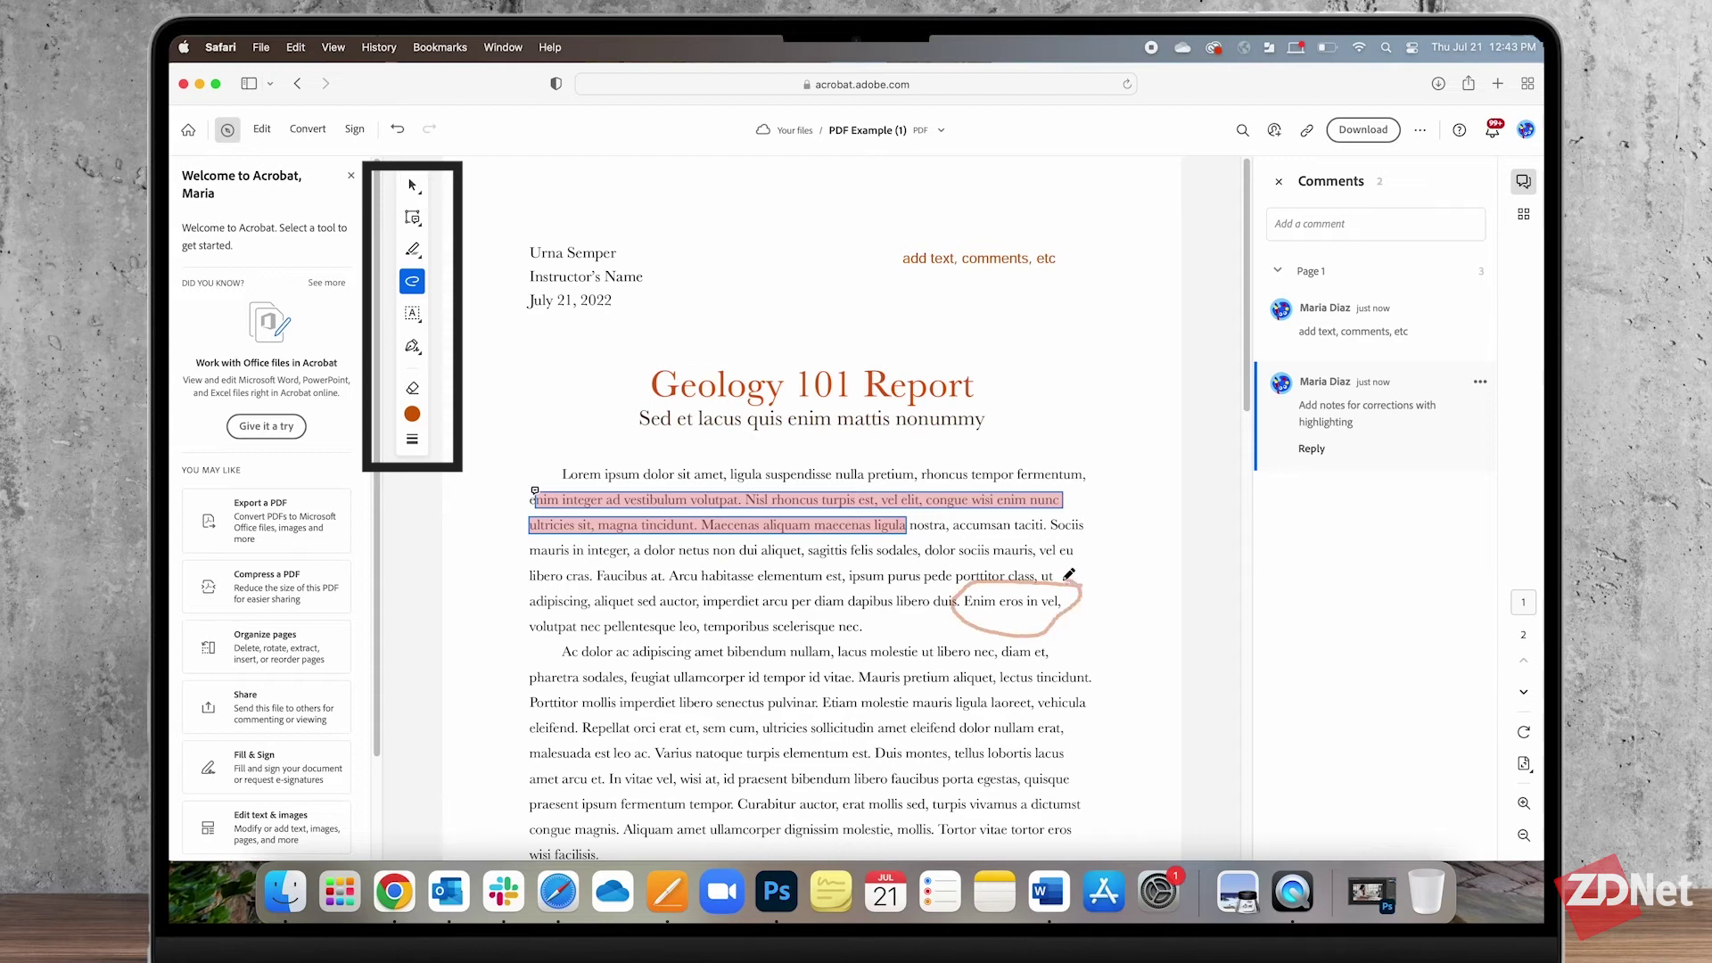
{"action": "left_click", "coordinate": [1335, 496]}
{"action": "left_click", "coordinate": [1335, 523]}
{"action": "type", "text": "Change this wording"}
{"action": "key", "text": "Return"}
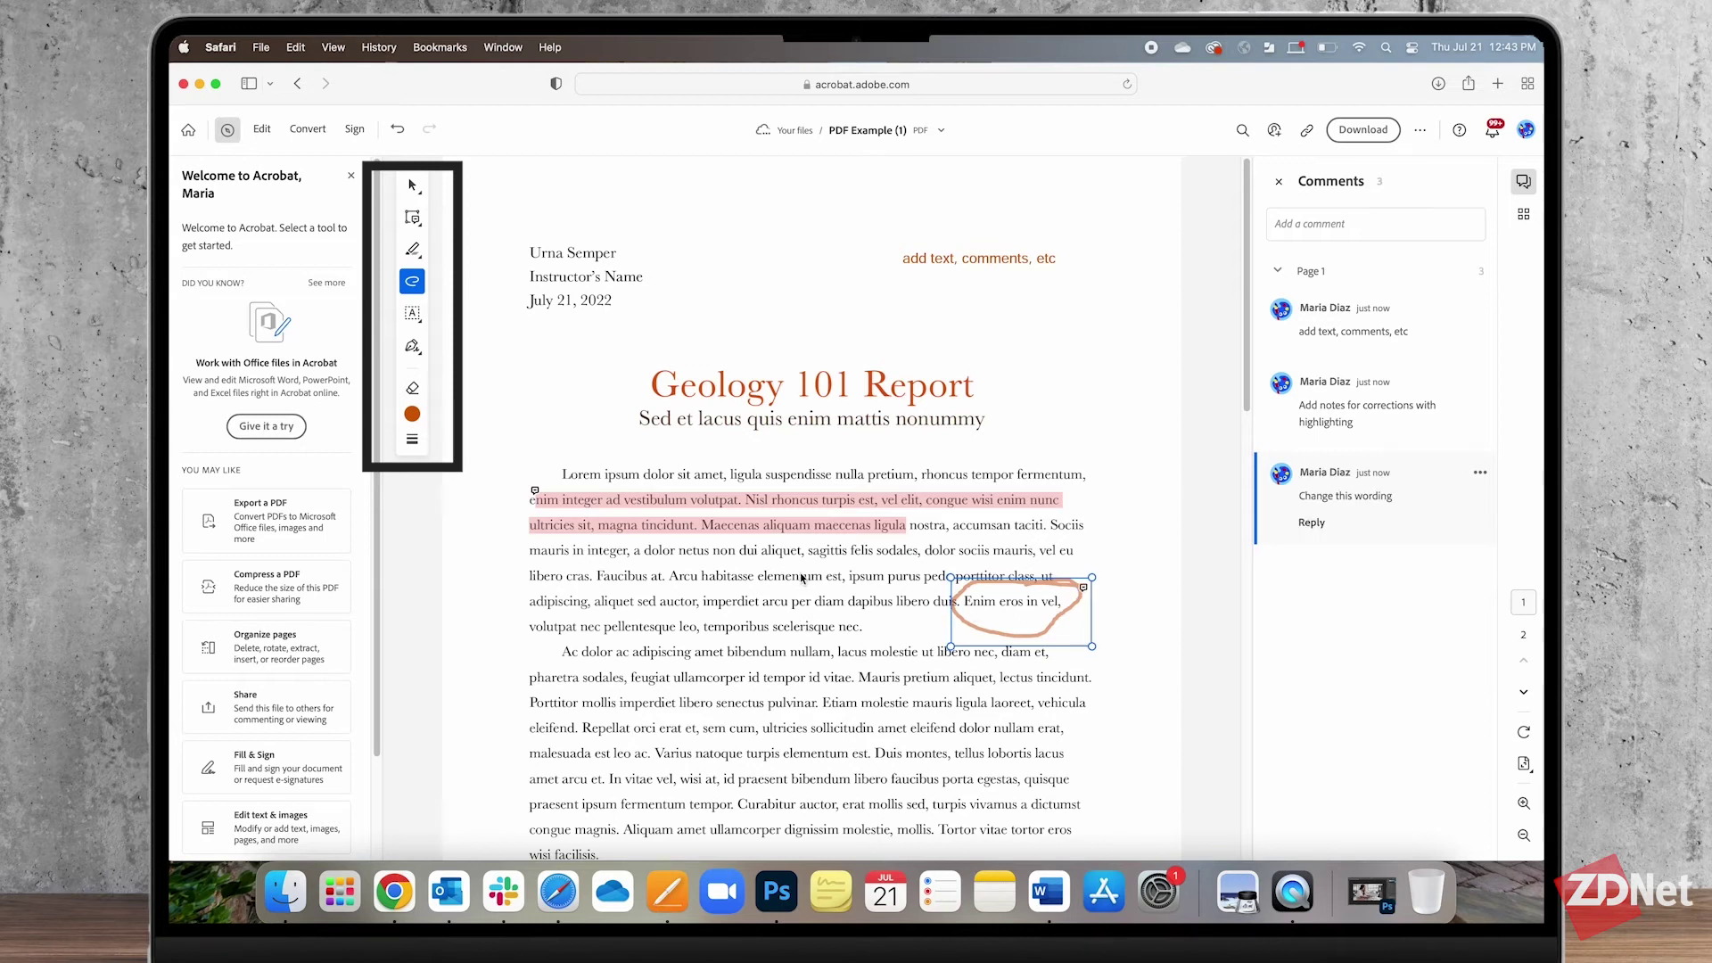
{"action": "left_click", "coordinate": [953, 651]}
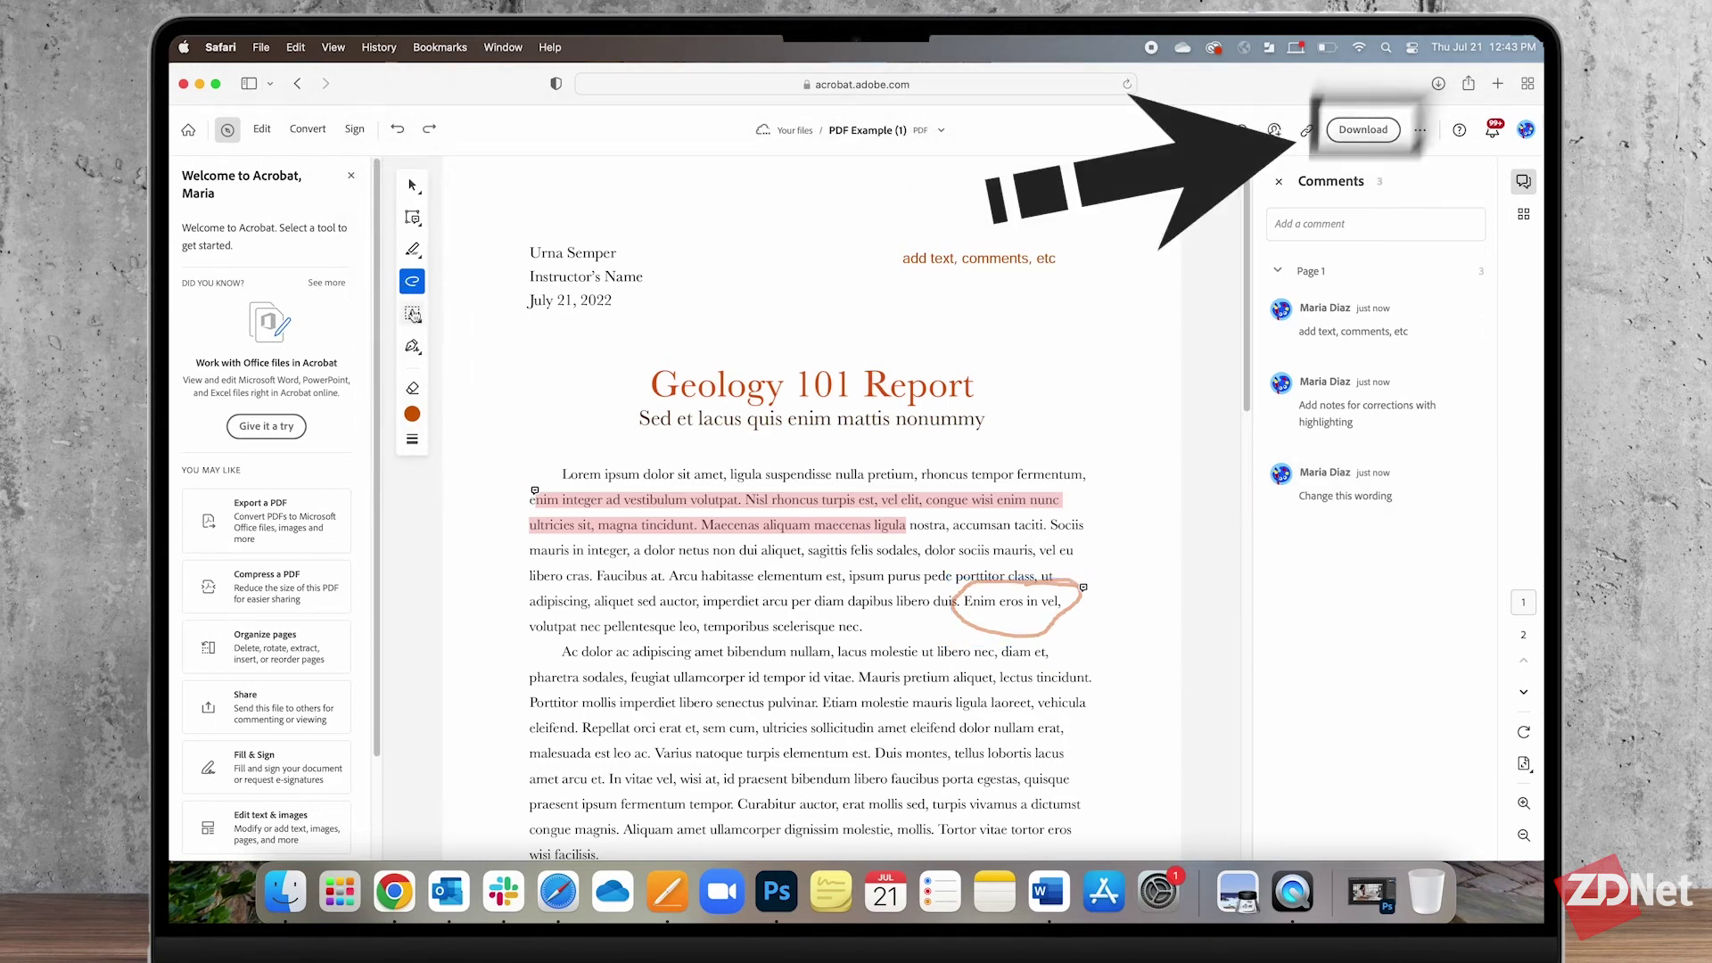
Try the Fill & Sign text box and signature options, discarding the placed text box.
{"action": "left_click", "coordinate": [413, 314]}
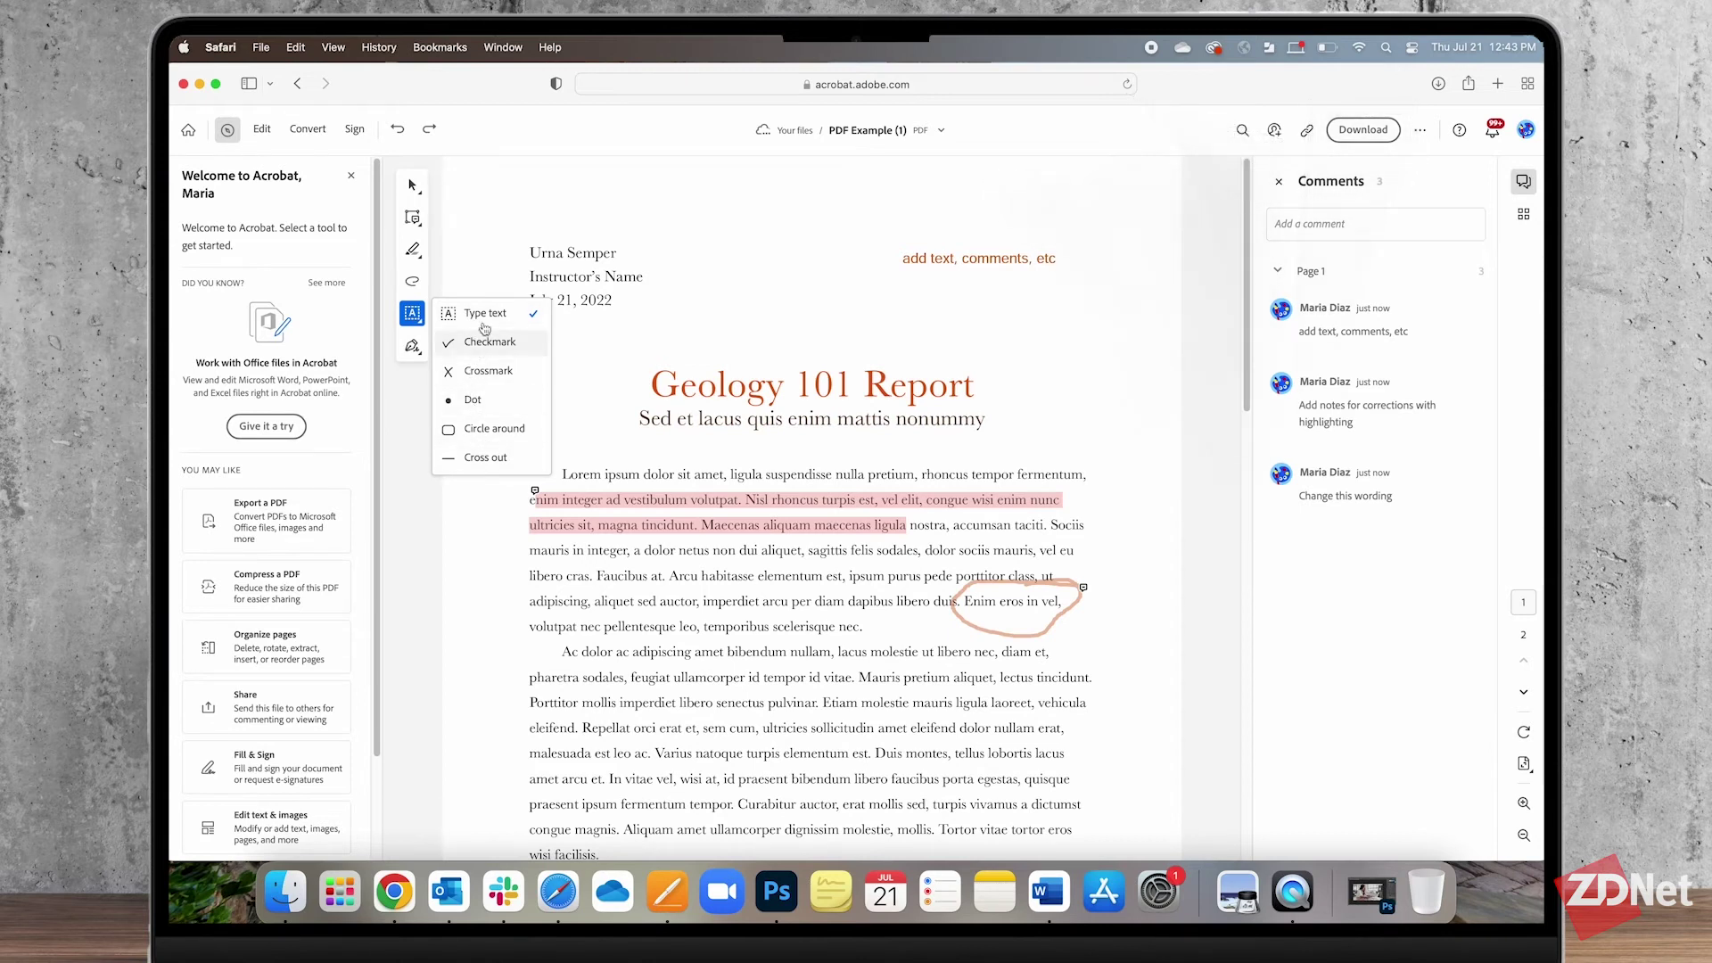
{"action": "left_click", "coordinate": [780, 613]}
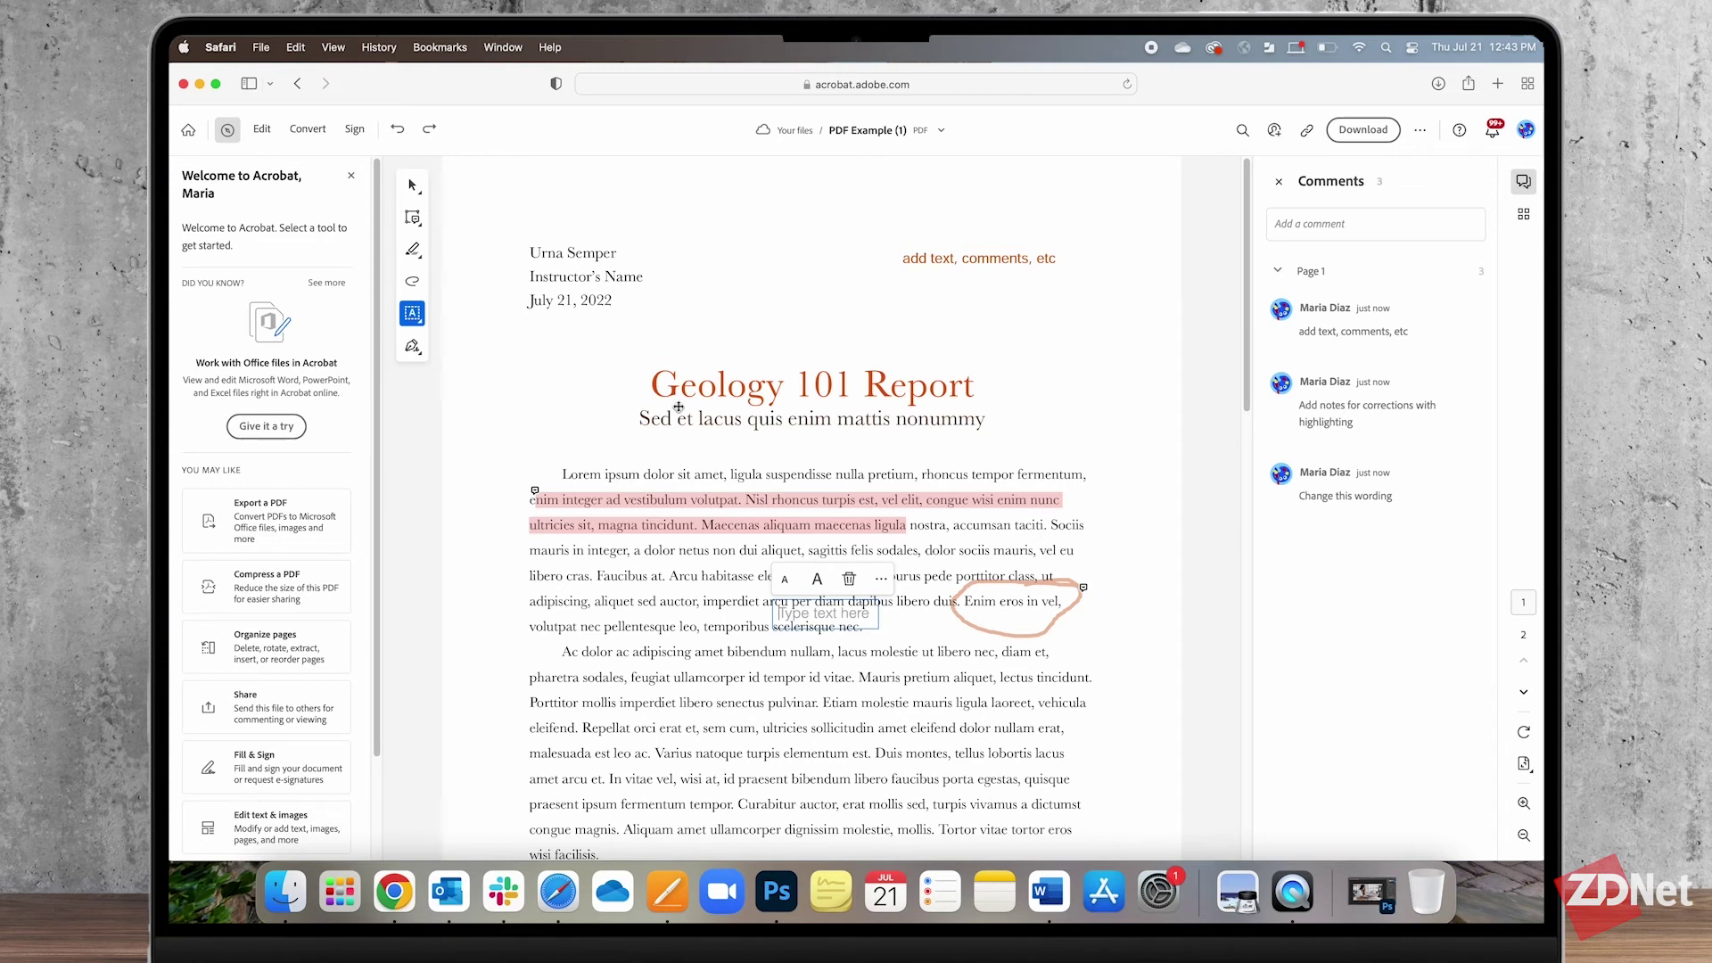
{"action": "left_click", "coordinate": [413, 314]}
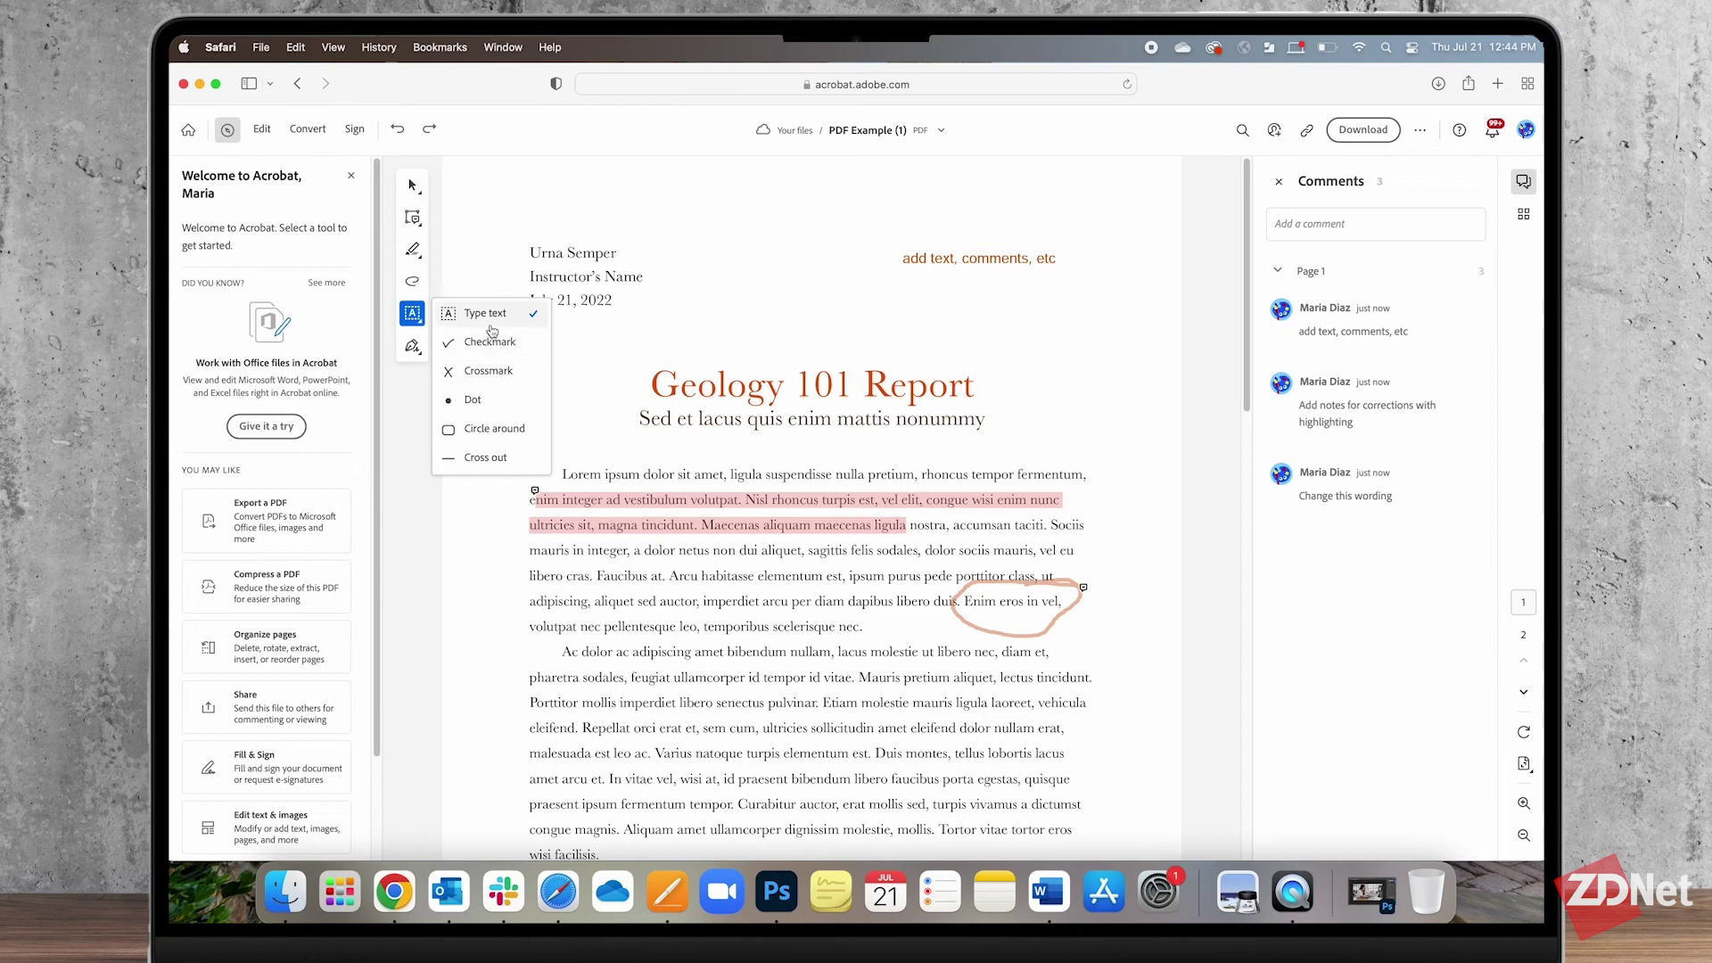
{"action": "left_click", "coordinate": [413, 347]}
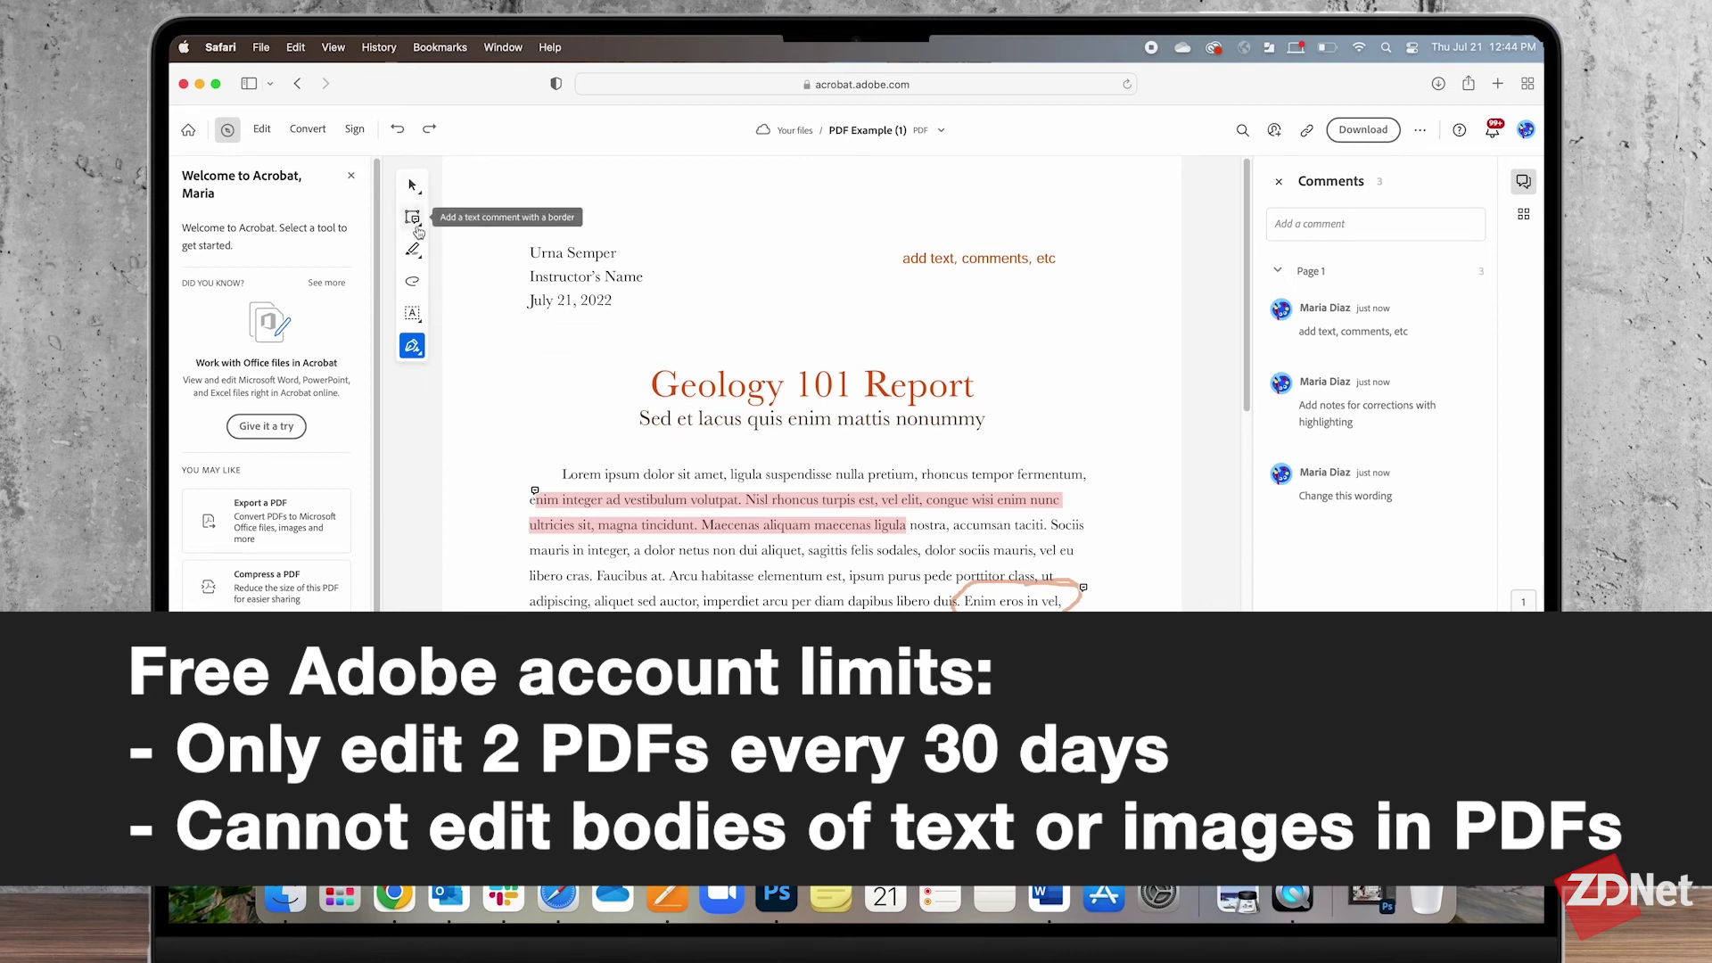
Switch to the Hand tool and download the annotated PDF, allowing it in Safari.
{"action": "left_click", "coordinate": [412, 184]}
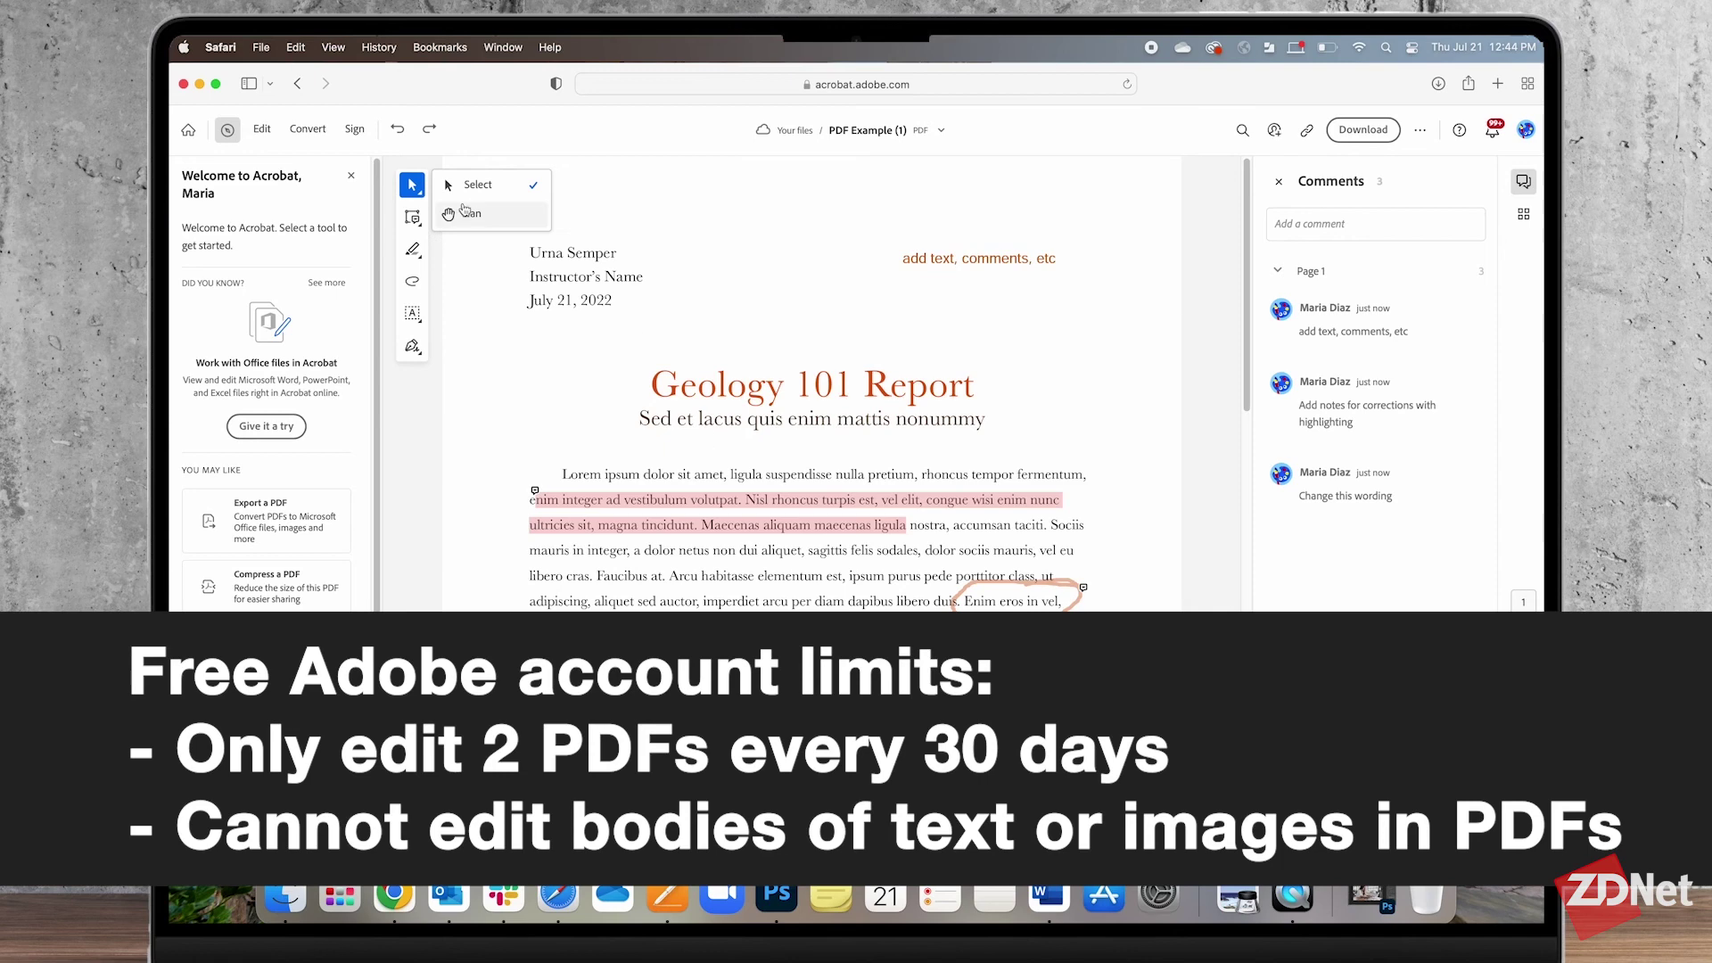
{"action": "scroll", "coordinate": [748, 515], "scroll_direction": "down", "scroll_amount": 5}
{"action": "scroll", "coordinate": [748, 514], "scroll_direction": "up", "scroll_amount": 5}
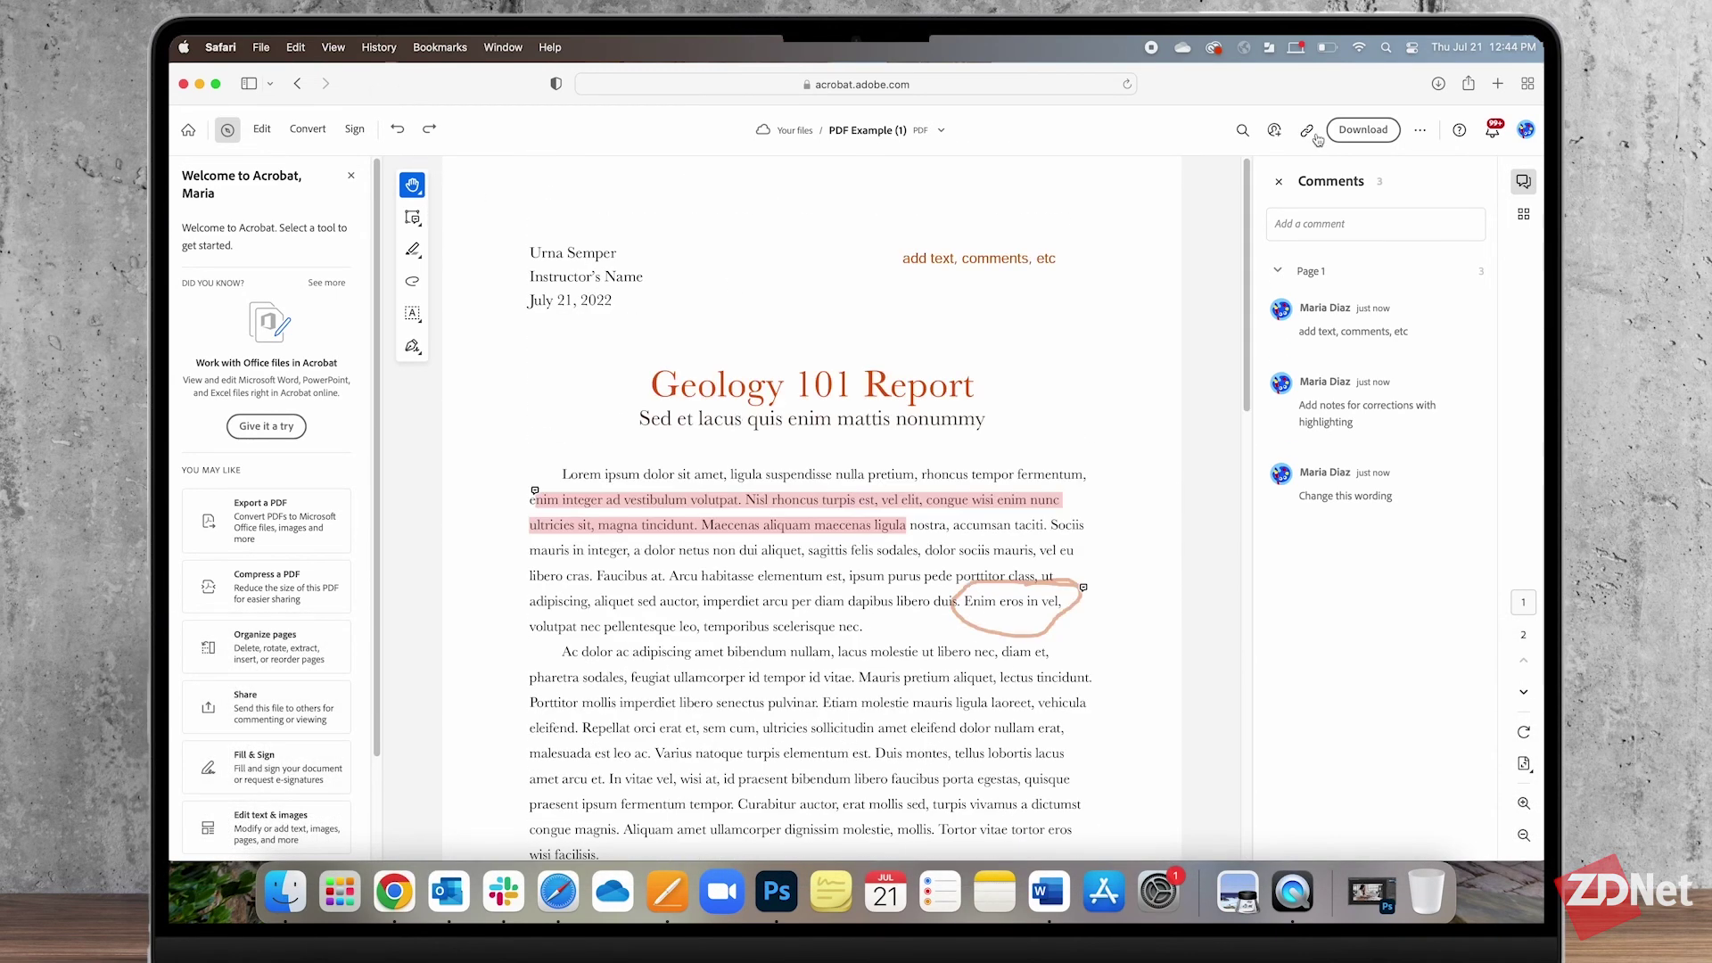
{"action": "left_click", "coordinate": [1368, 132]}
{"action": "left_click", "coordinate": [999, 514]}
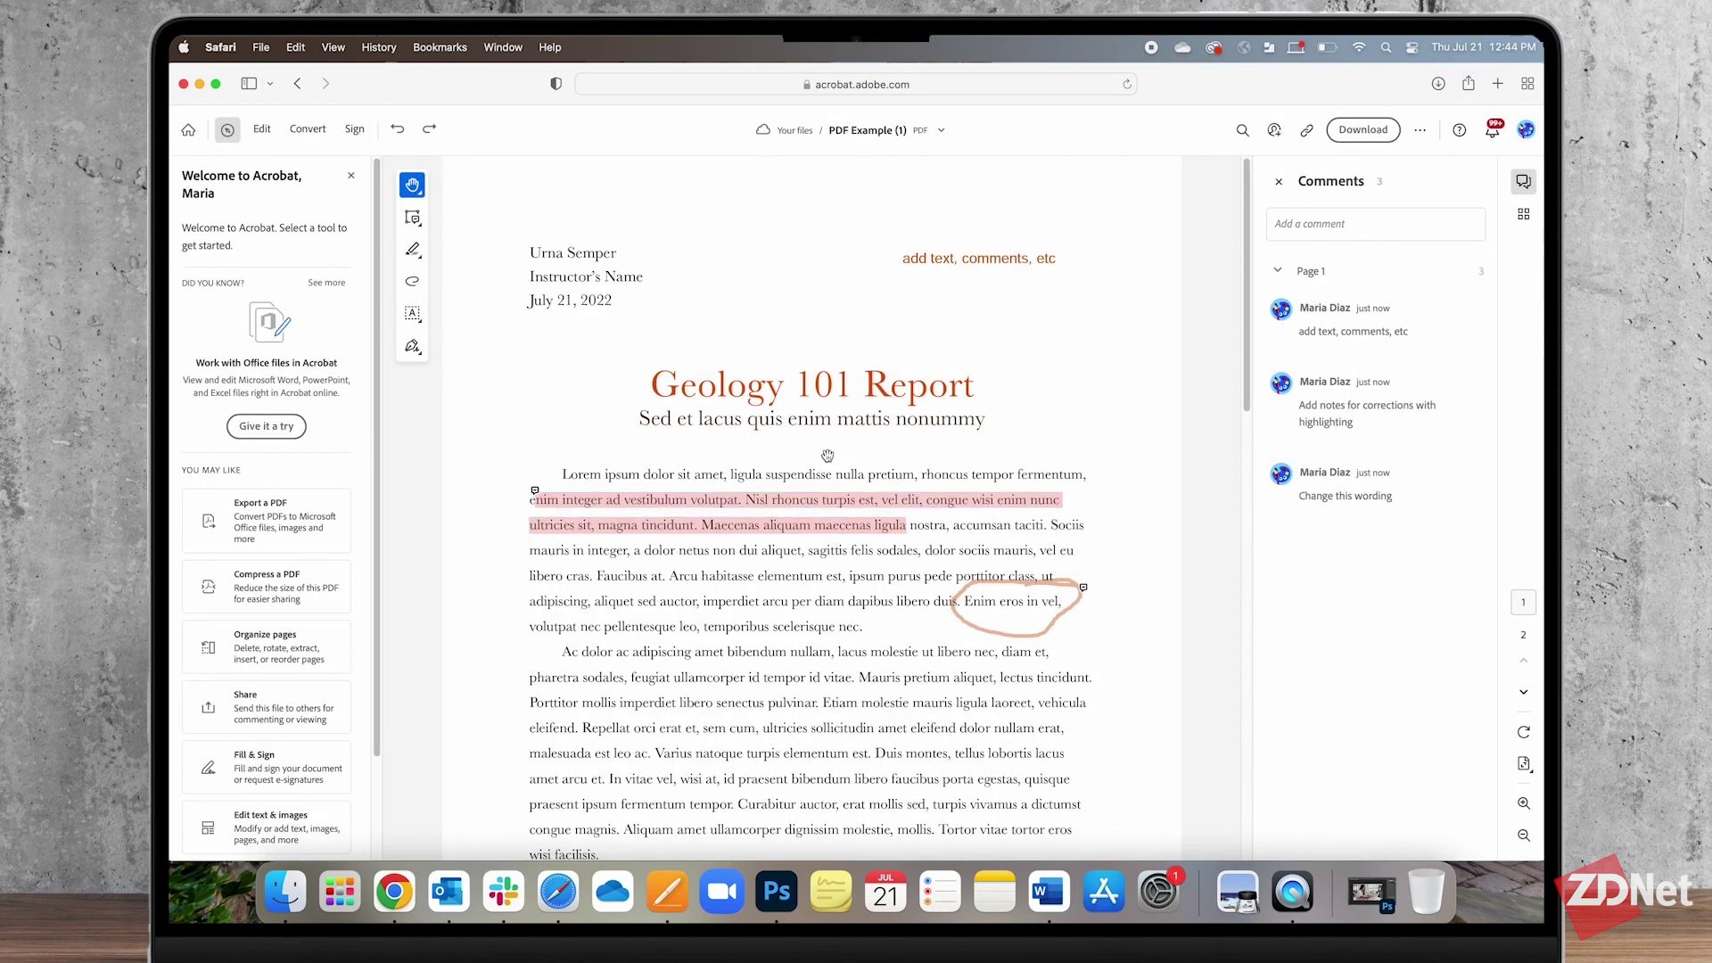